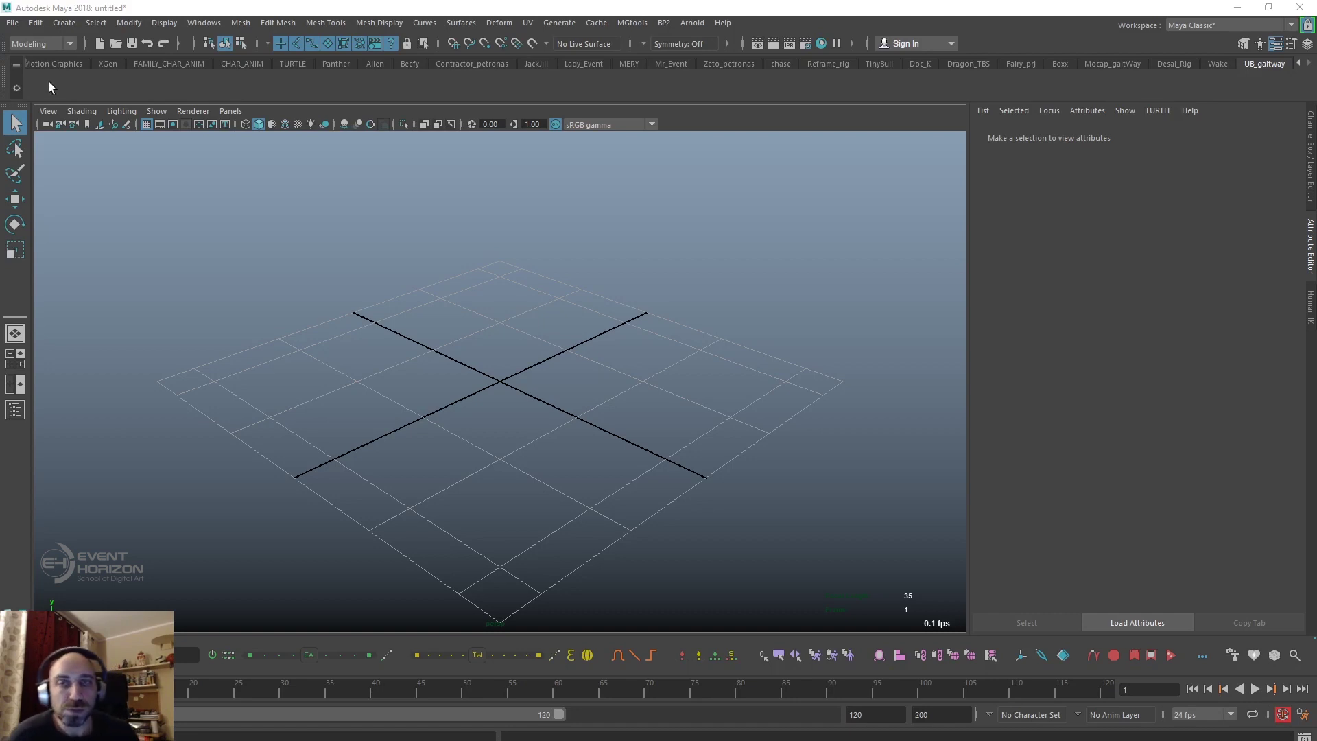
# - Create a new project named WalkCycle_Biker in the Desktop's Maya Progetti folder
pyautogui.click(12, 23)
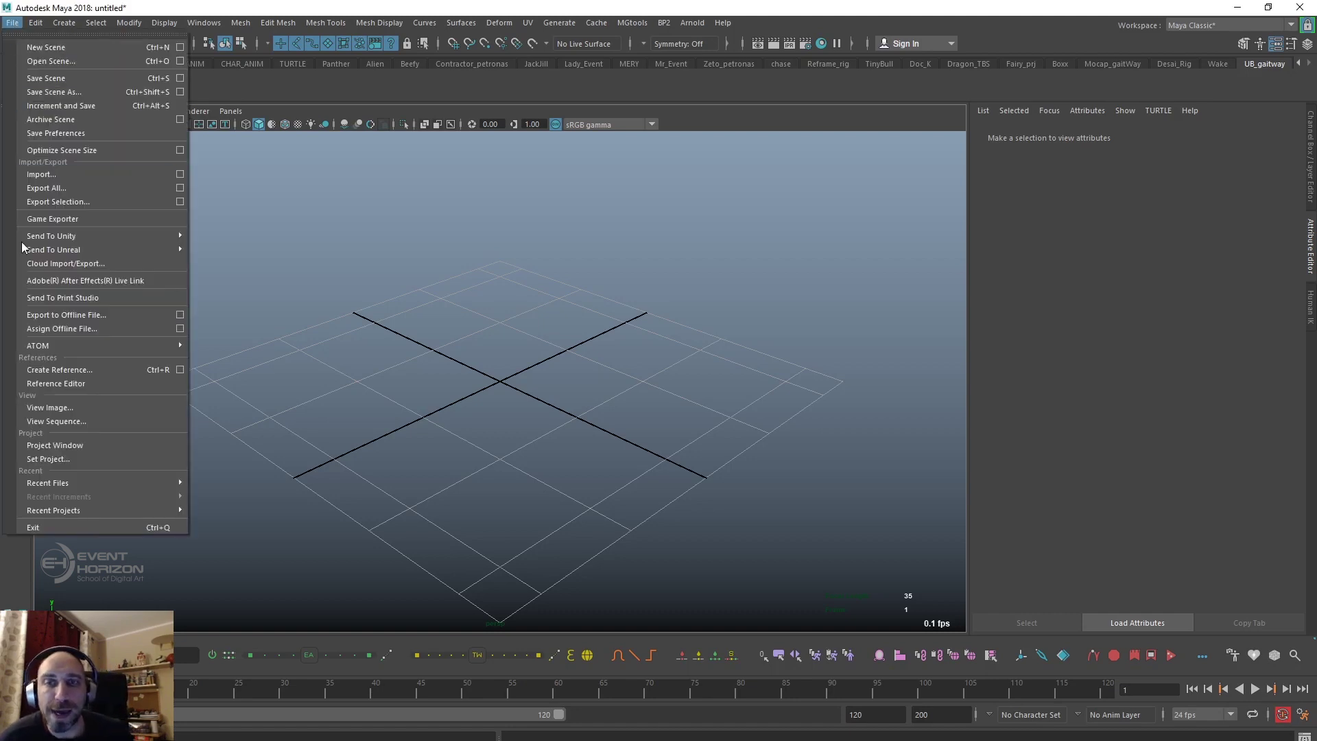
pyautogui.click(58, 445)
pyautogui.moveTo(607, 248); pyautogui.dragTo(629, 230)
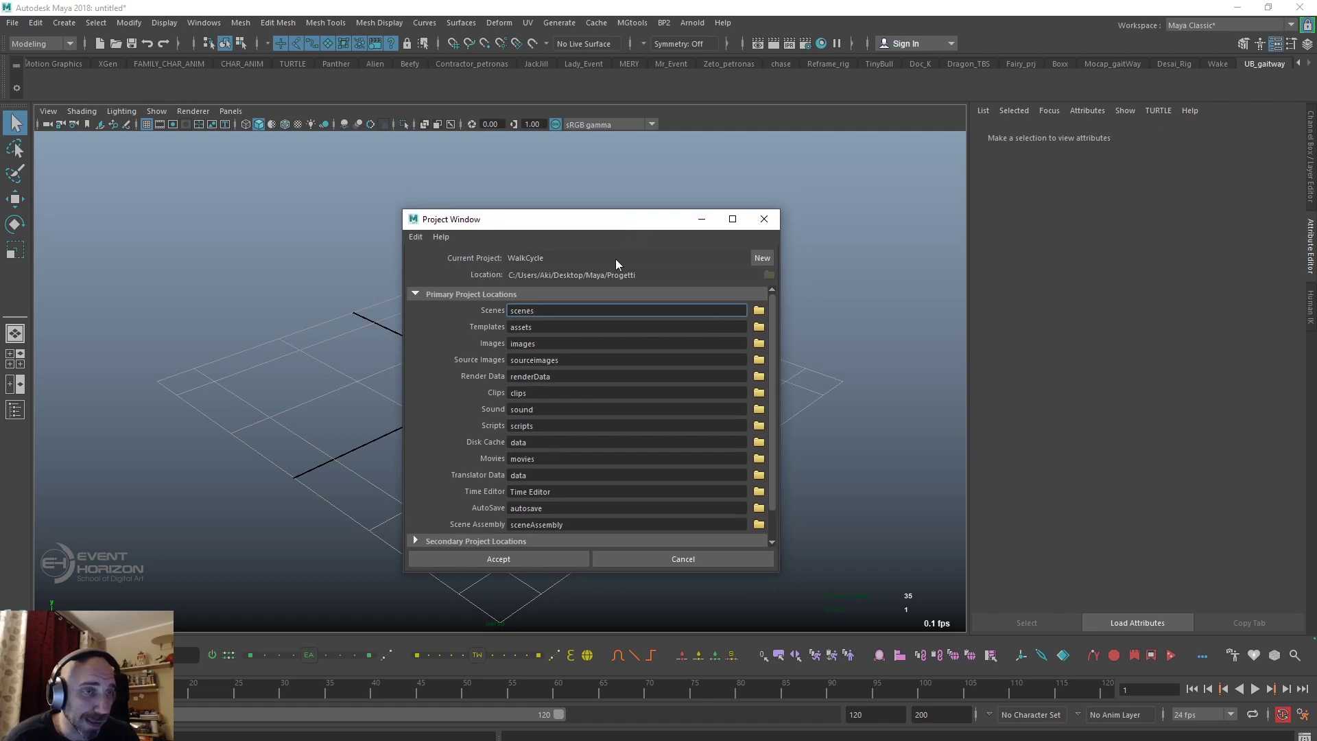
pyautogui.click(760, 259)
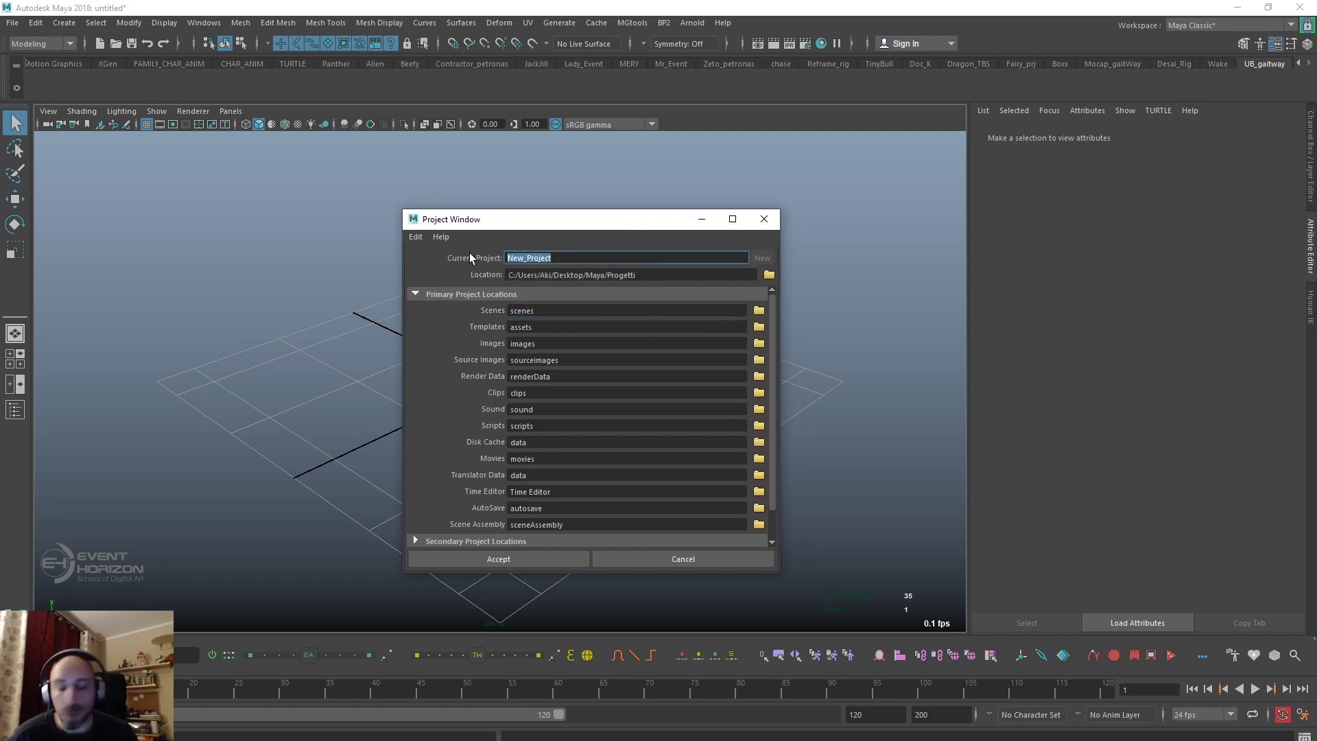
pyautogui.write('WalkC')
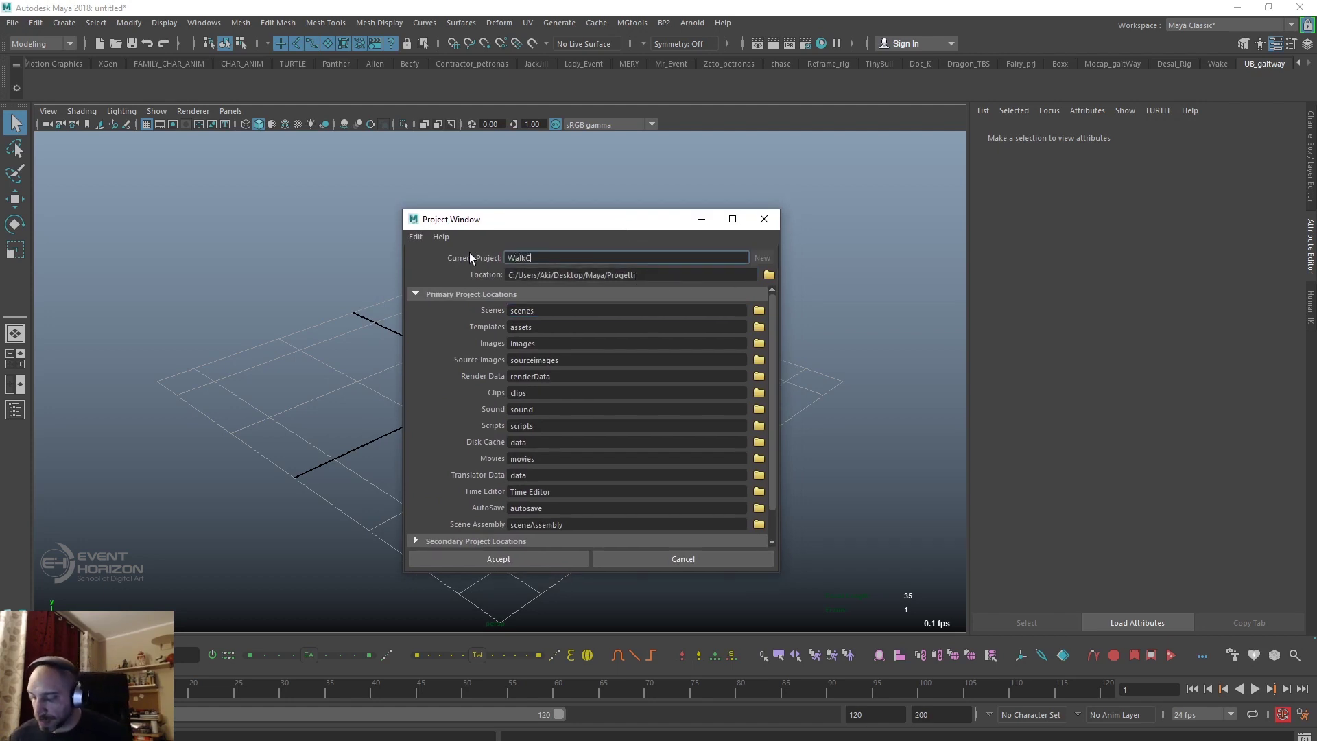
pyautogui.write('ycle_')
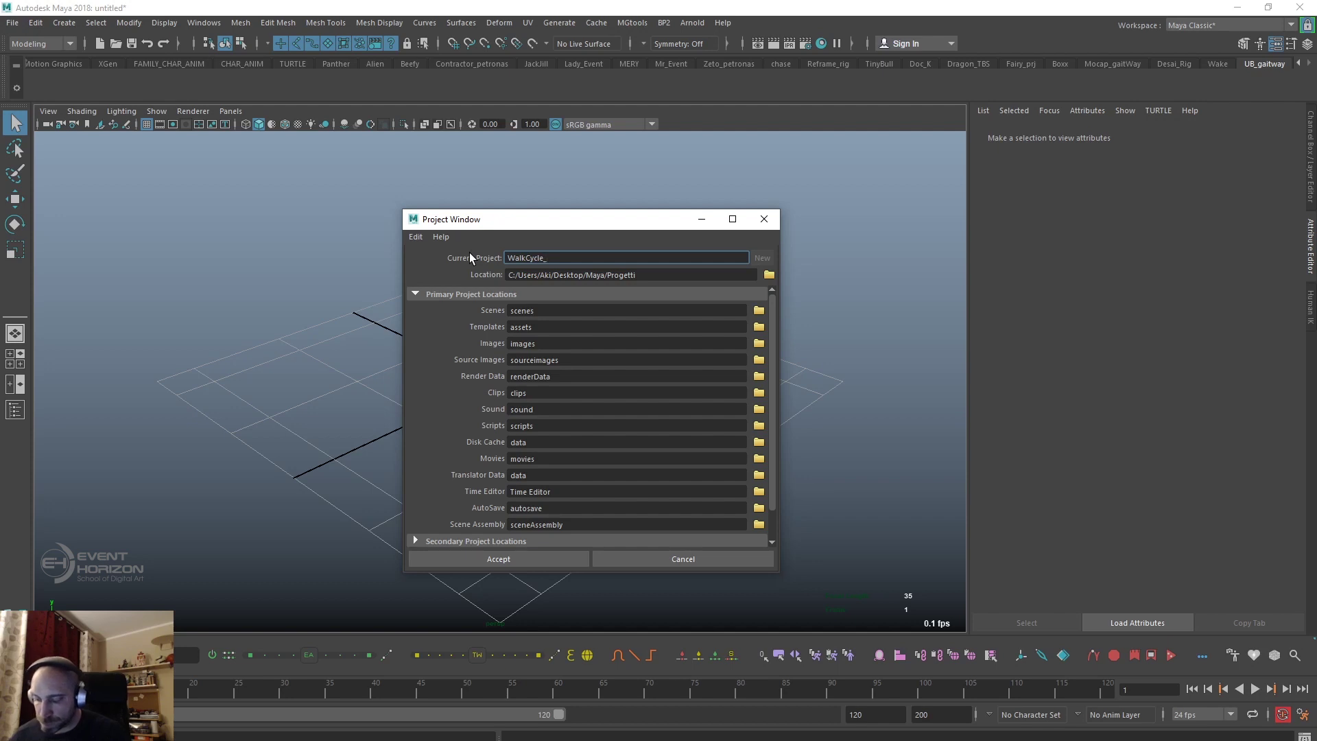
pyautogui.write('Biker')
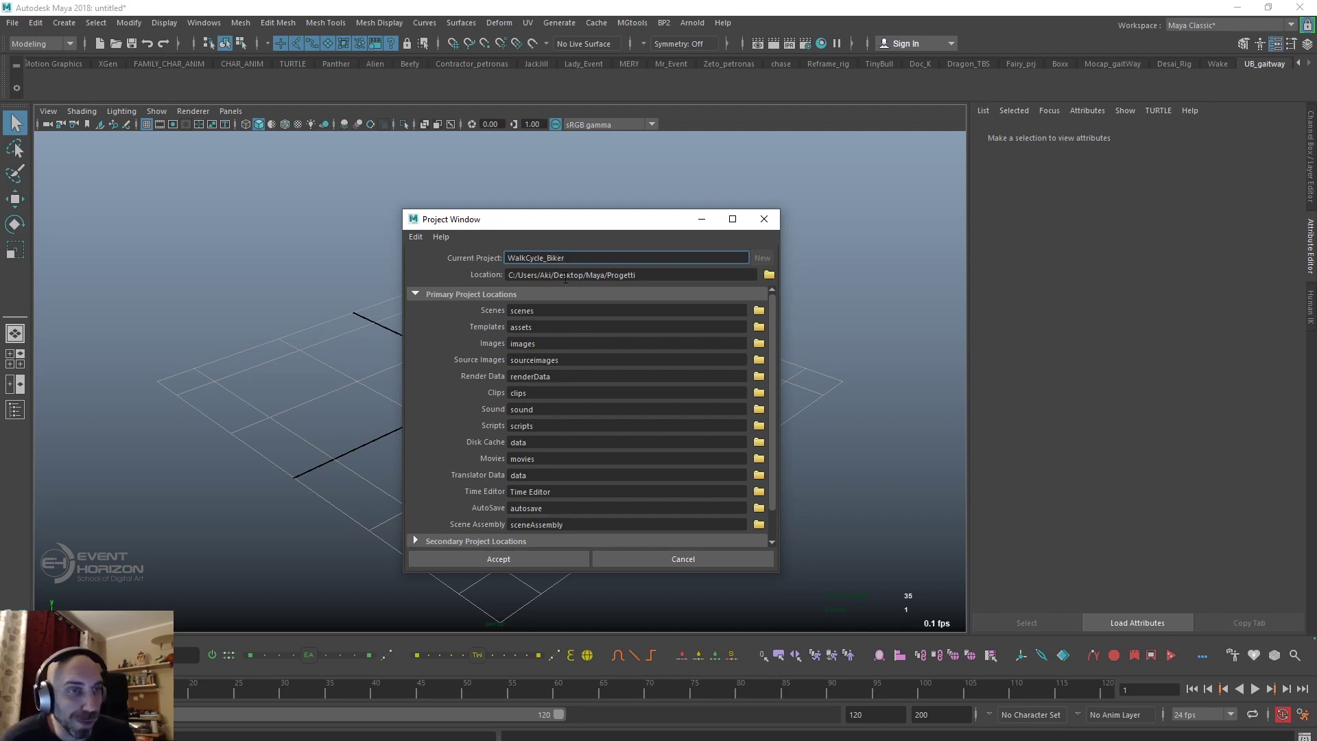
pyautogui.moveTo(565, 278); pyautogui.dragTo(681, 276)
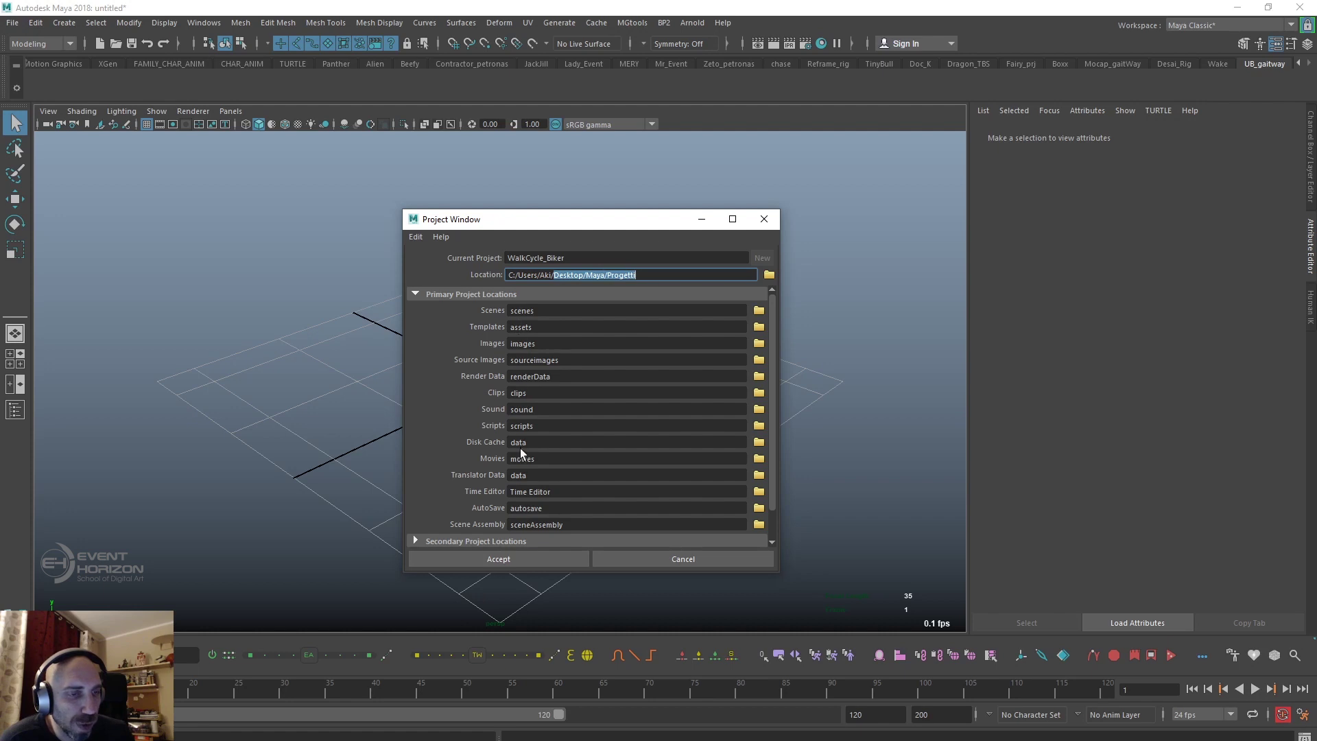
pyautogui.click(511, 558)
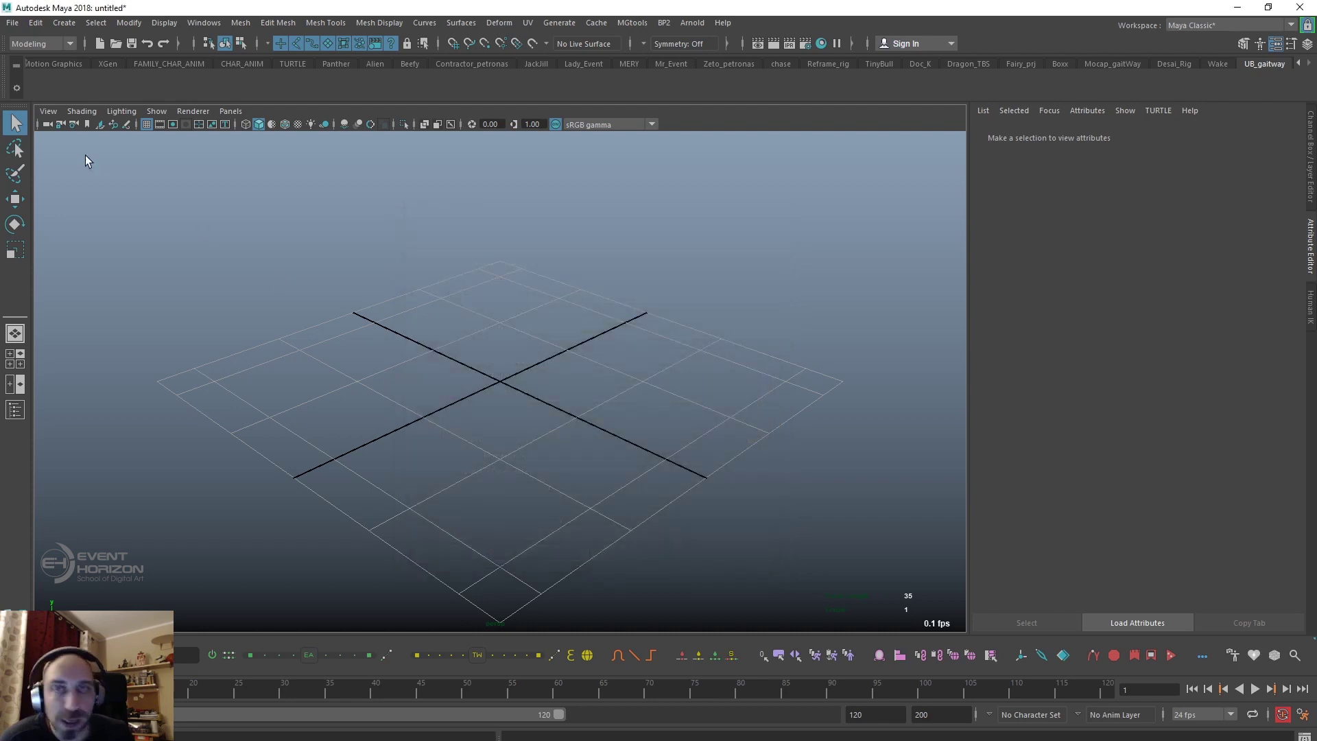
# - Set the WalkCycle_Biker folder as the active Maya project
pyautogui.click(12, 23)
pyautogui.click(34, 459)
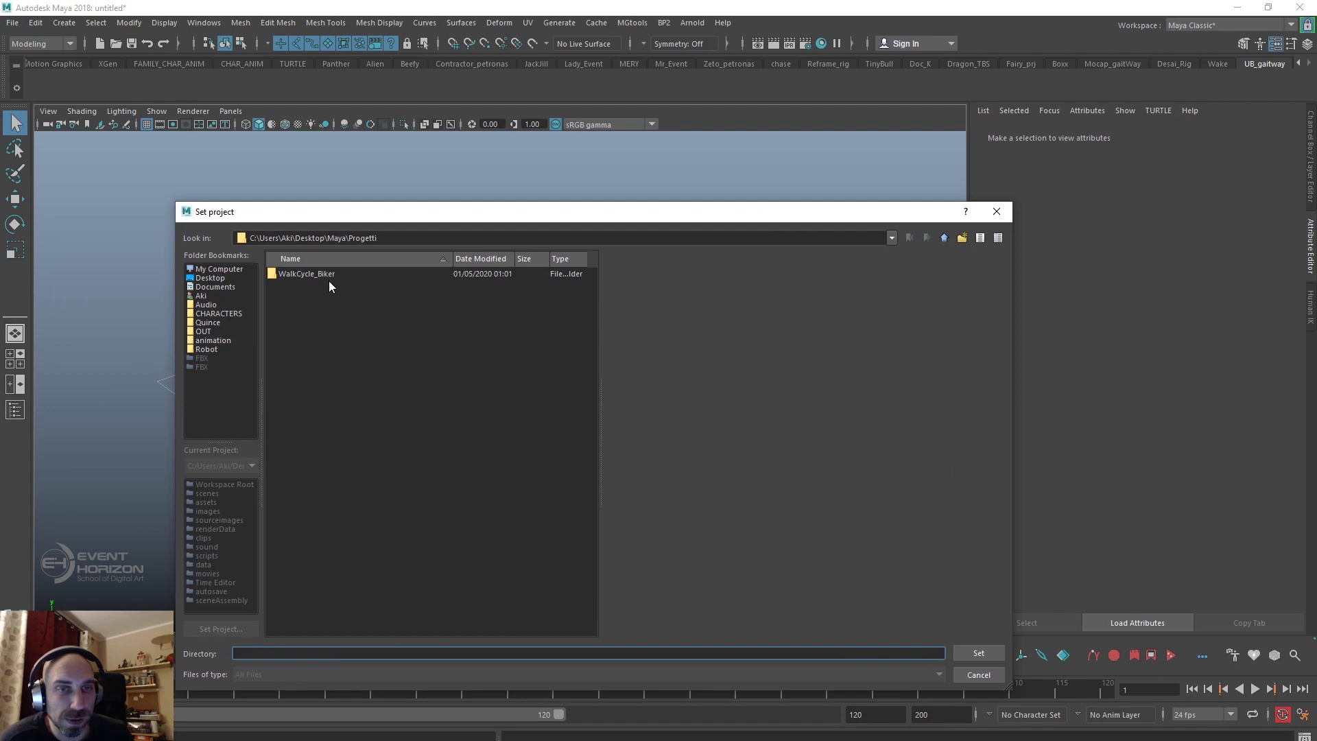
pyautogui.click(323, 277)
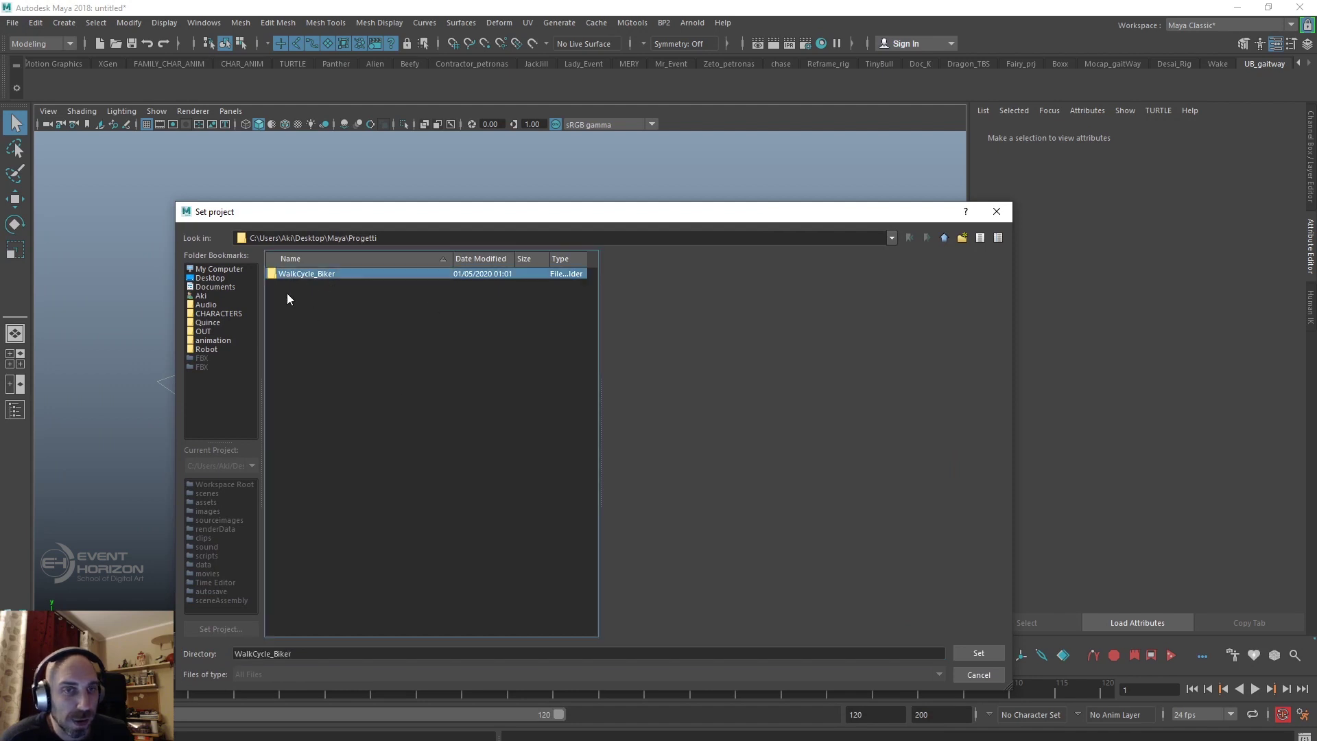
pyautogui.click(970, 657)
pyautogui.click(12, 23)
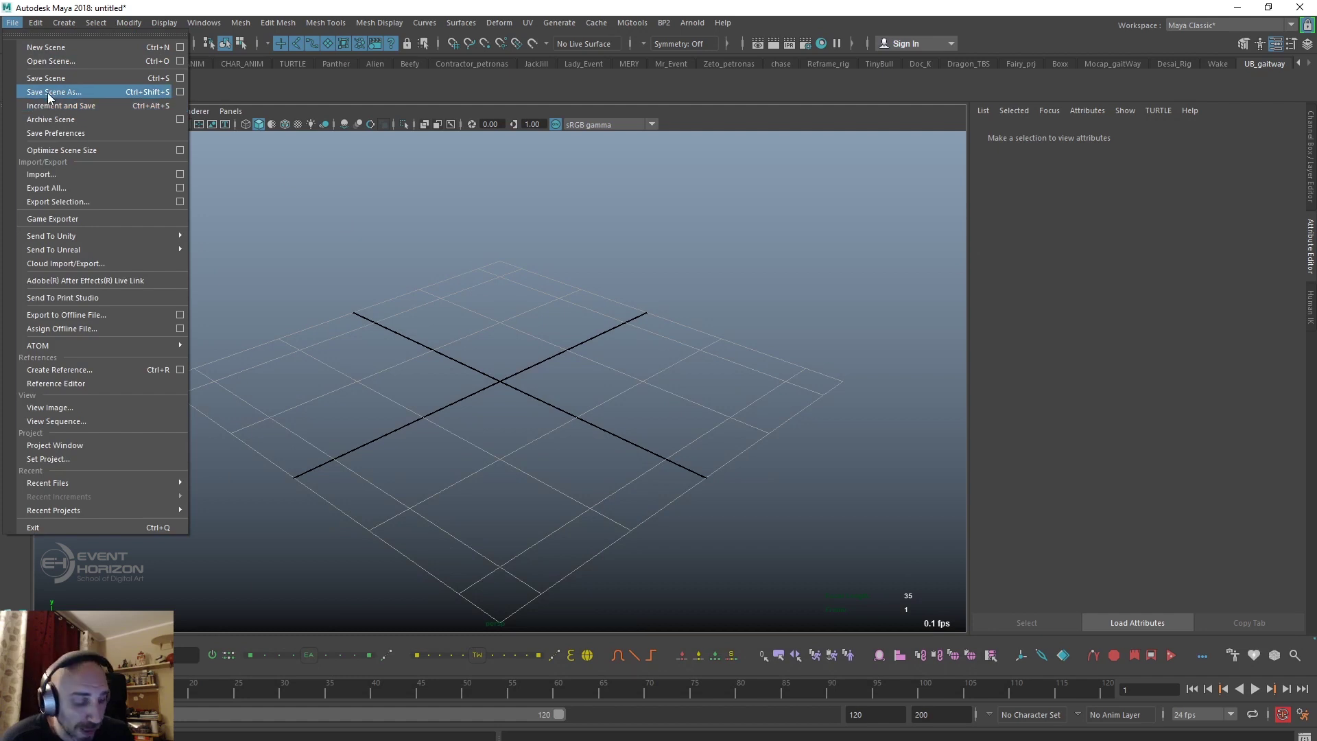
# - Save the empty scene as WalkCycle_Biker_00_setup.ma in the project's scenes folder
pyautogui.click(32, 96)
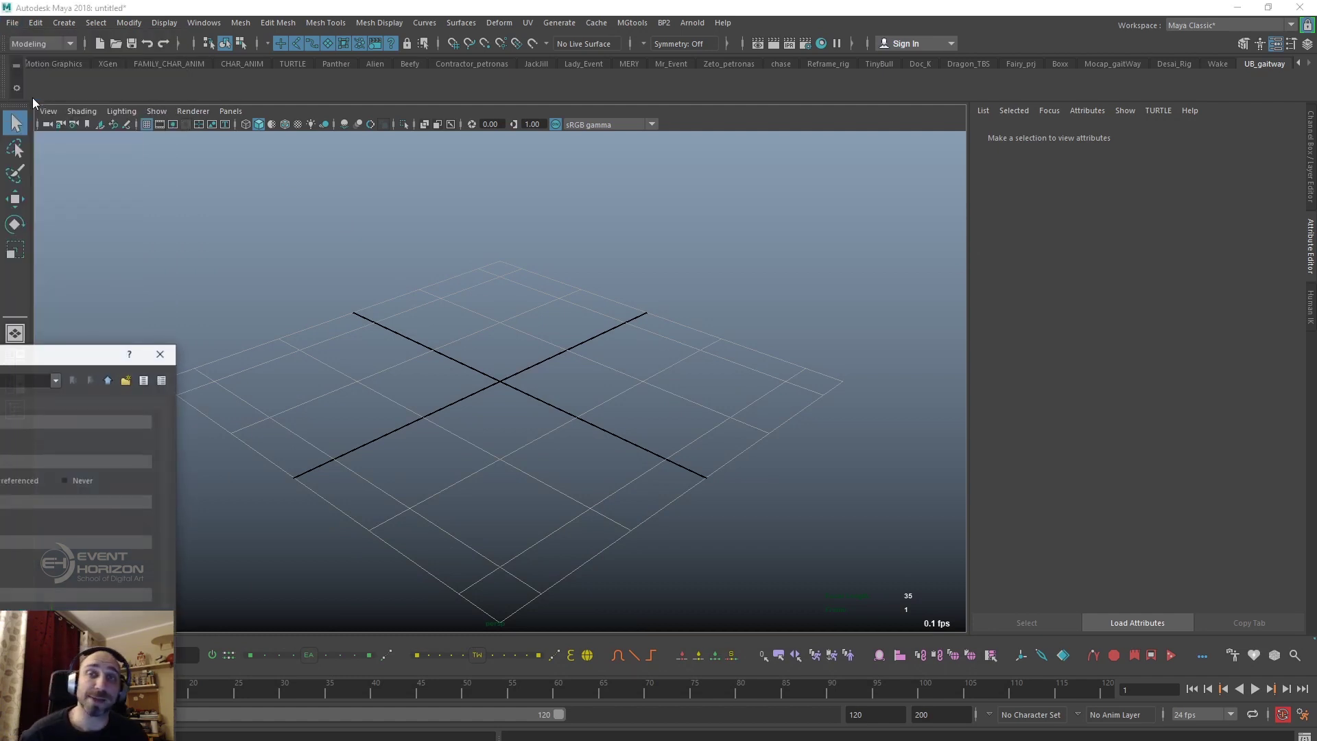
pyautogui.moveTo(43, 354); pyautogui.dragTo(902, 191)
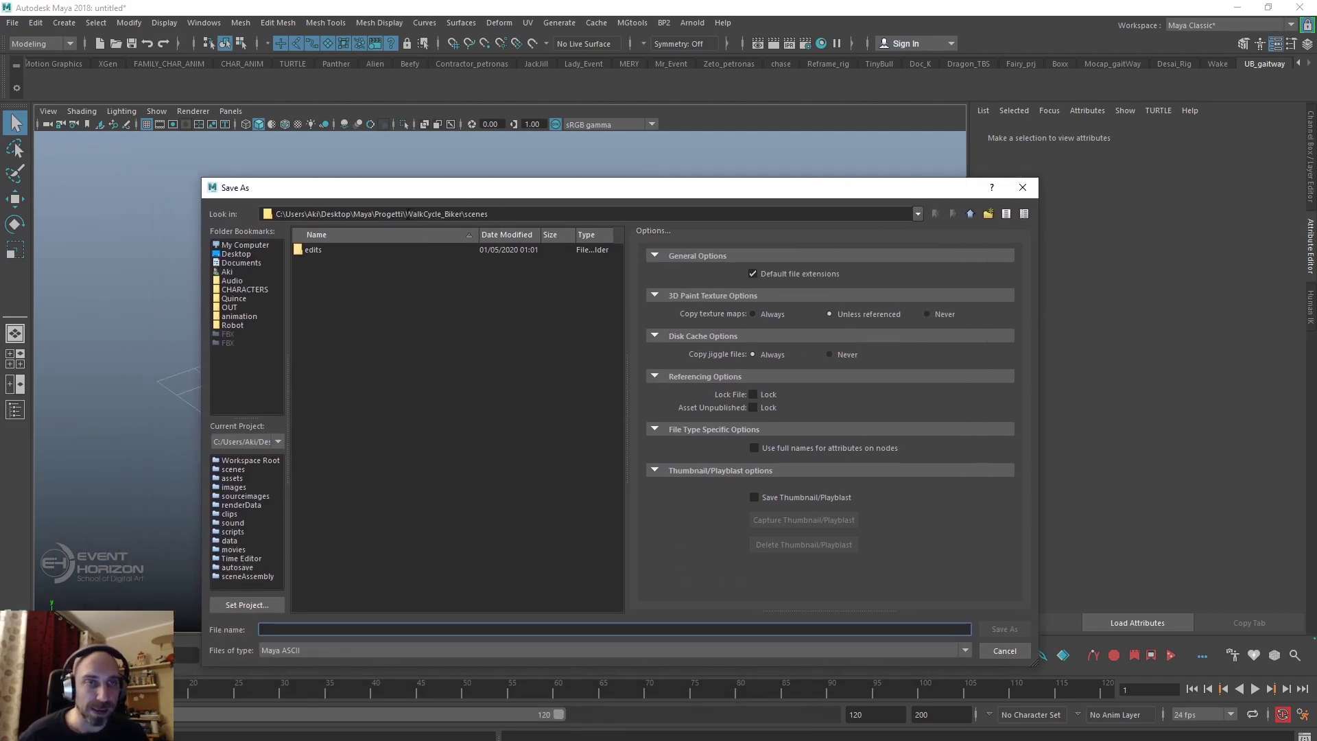
pyautogui.moveTo(406, 213); pyautogui.dragTo(468, 214)
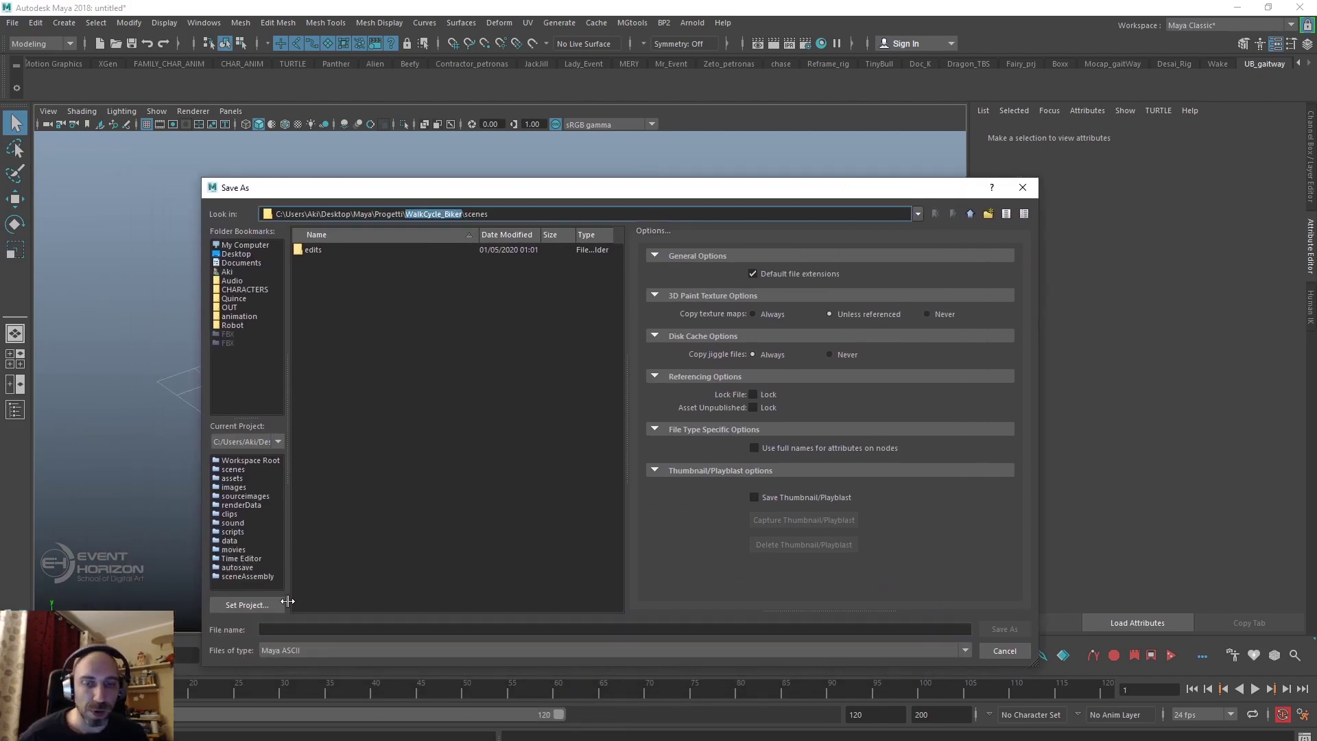
pyautogui.click(334, 629)
pyautogui.write('W')
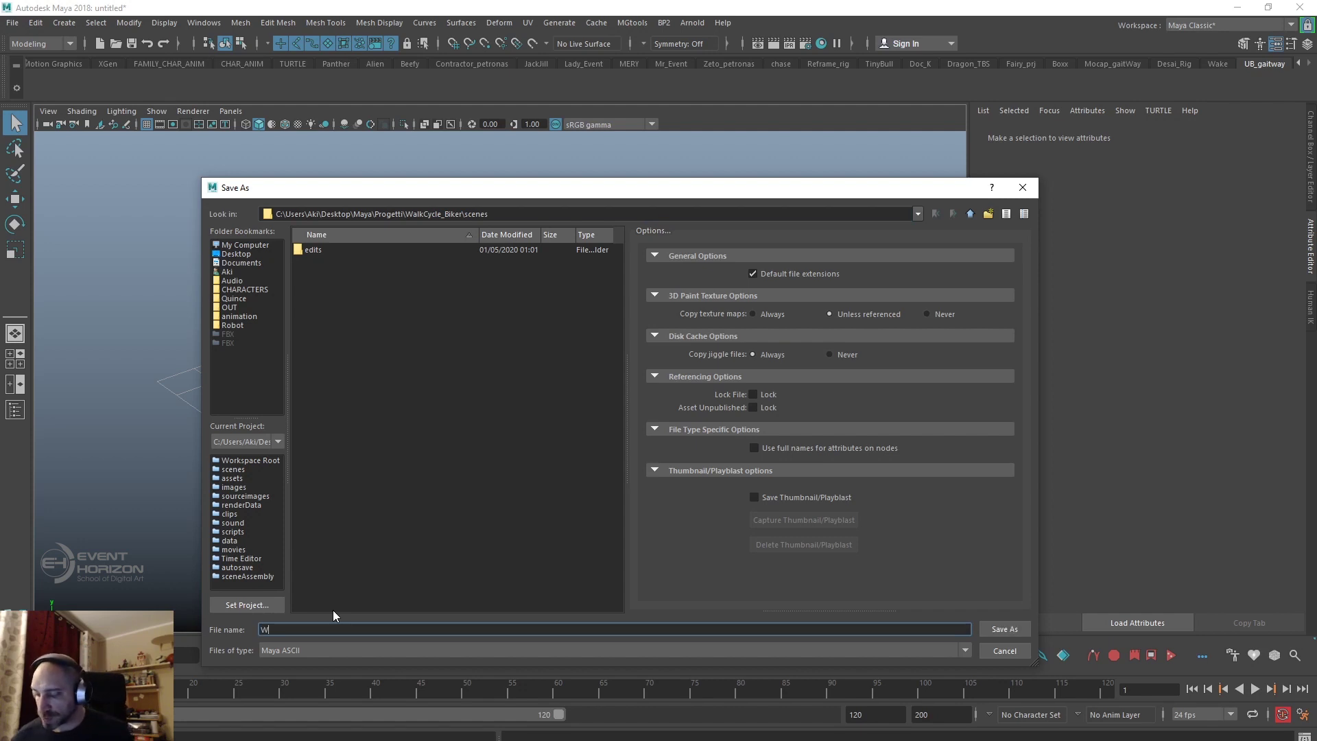
pyautogui.write('alkCycle_Biker_00_set')
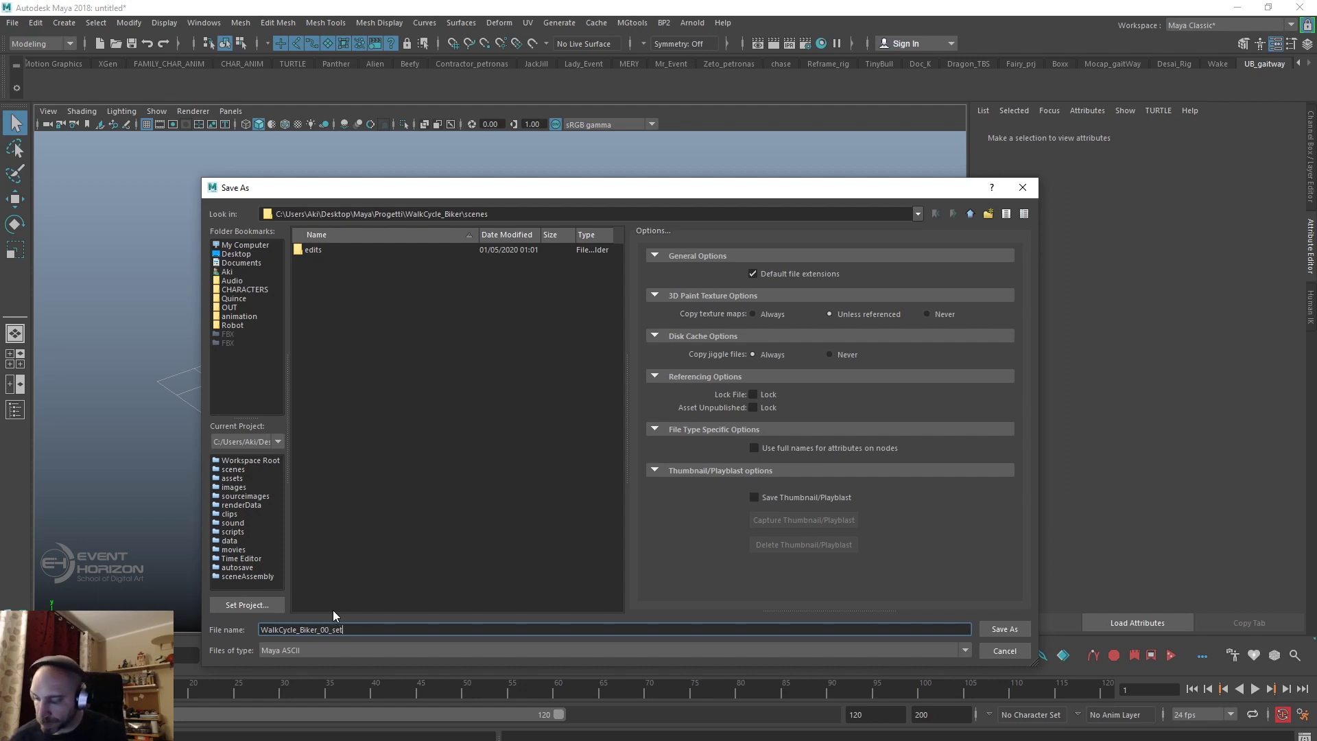
pyautogui.write('up')
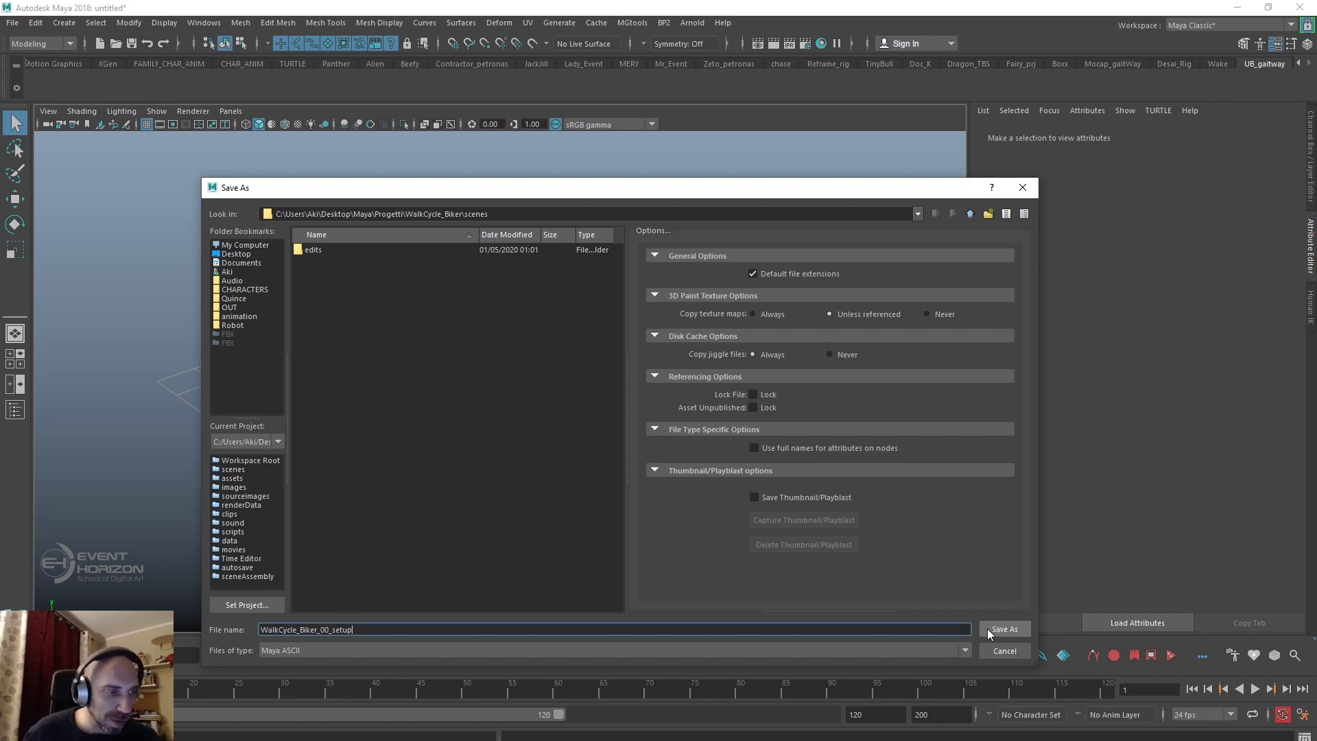
pyautogui.click(990, 628)
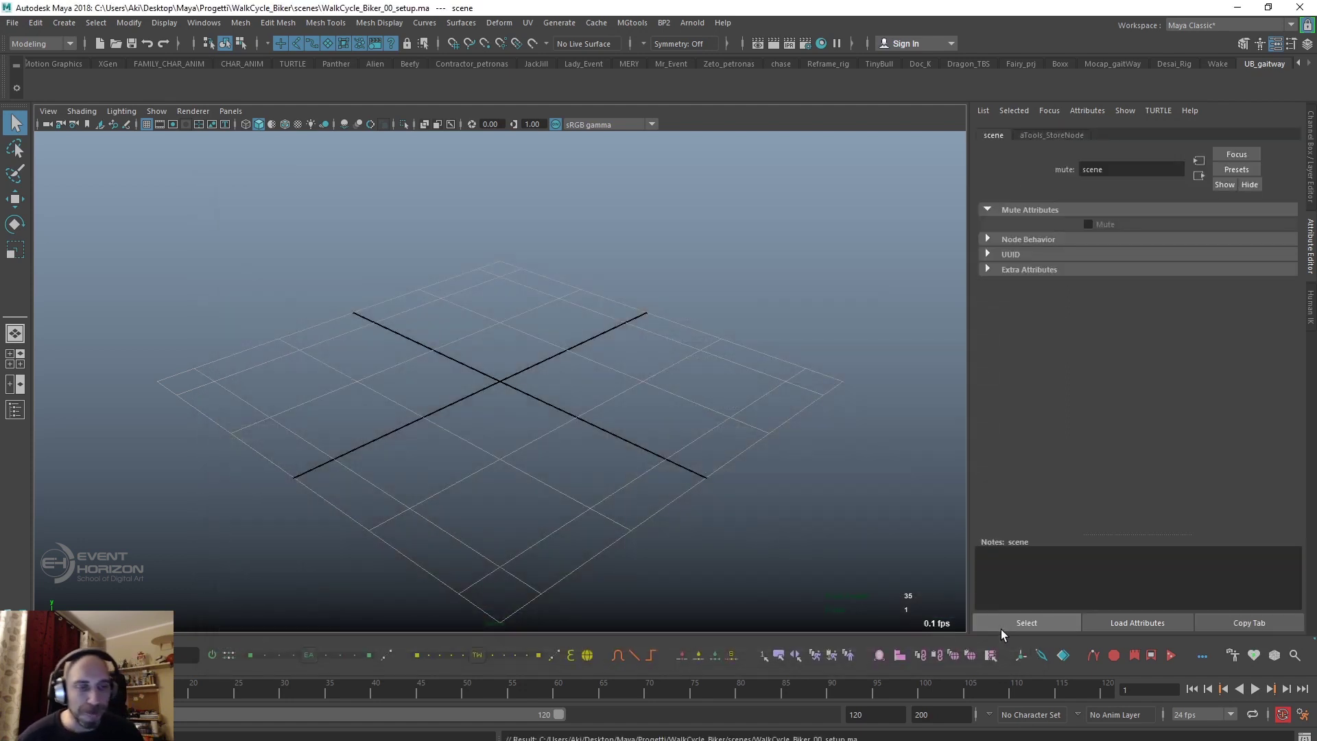
# - From the Reference Editor's file browser, bookmark the WalkCycle_Biker and Rigs folders
pyautogui.click(12, 23)
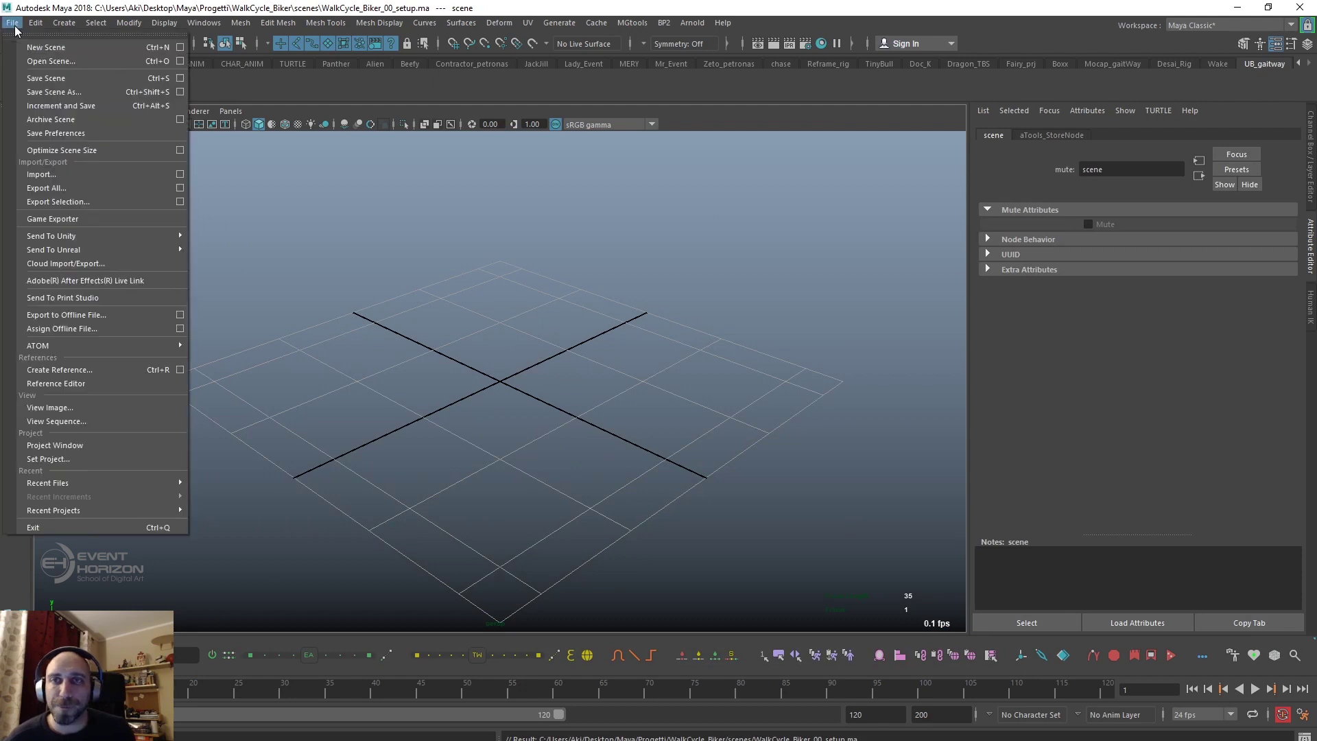
pyautogui.click(69, 388)
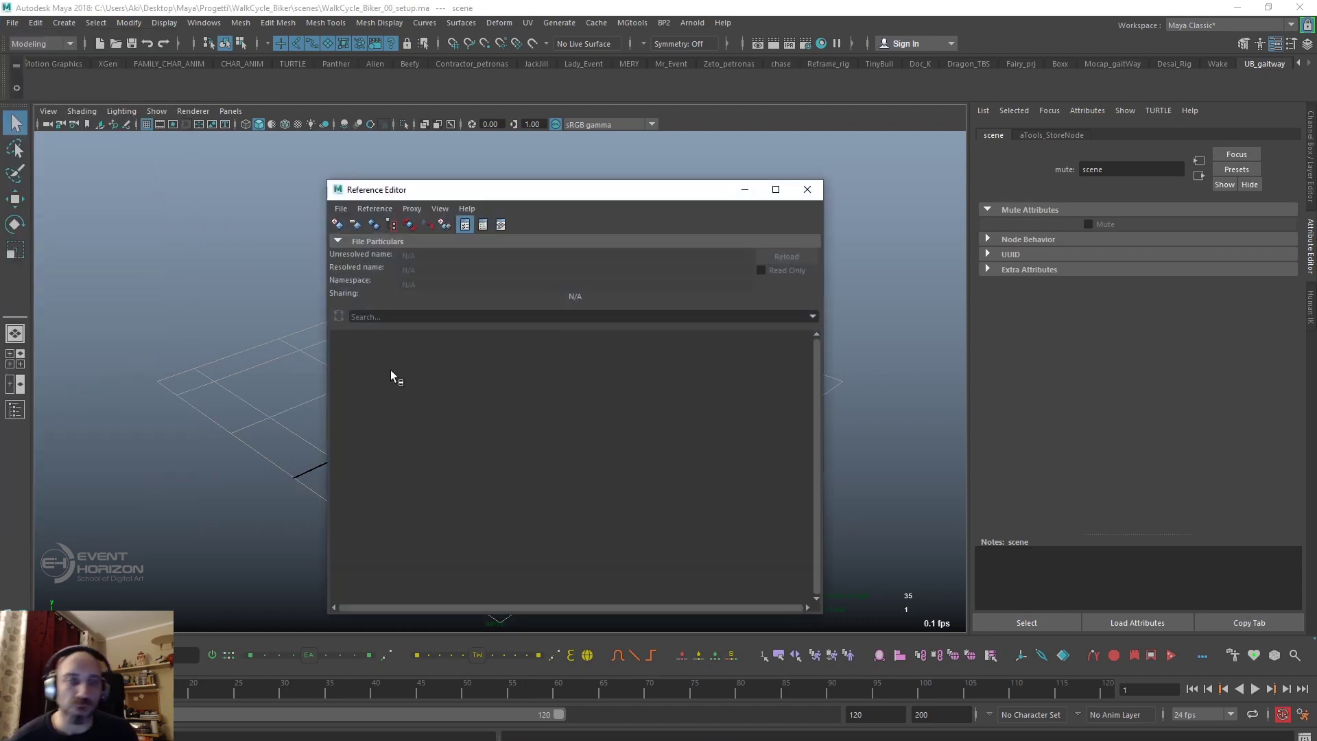
pyautogui.moveTo(656, 191); pyautogui.dragTo(664, 191)
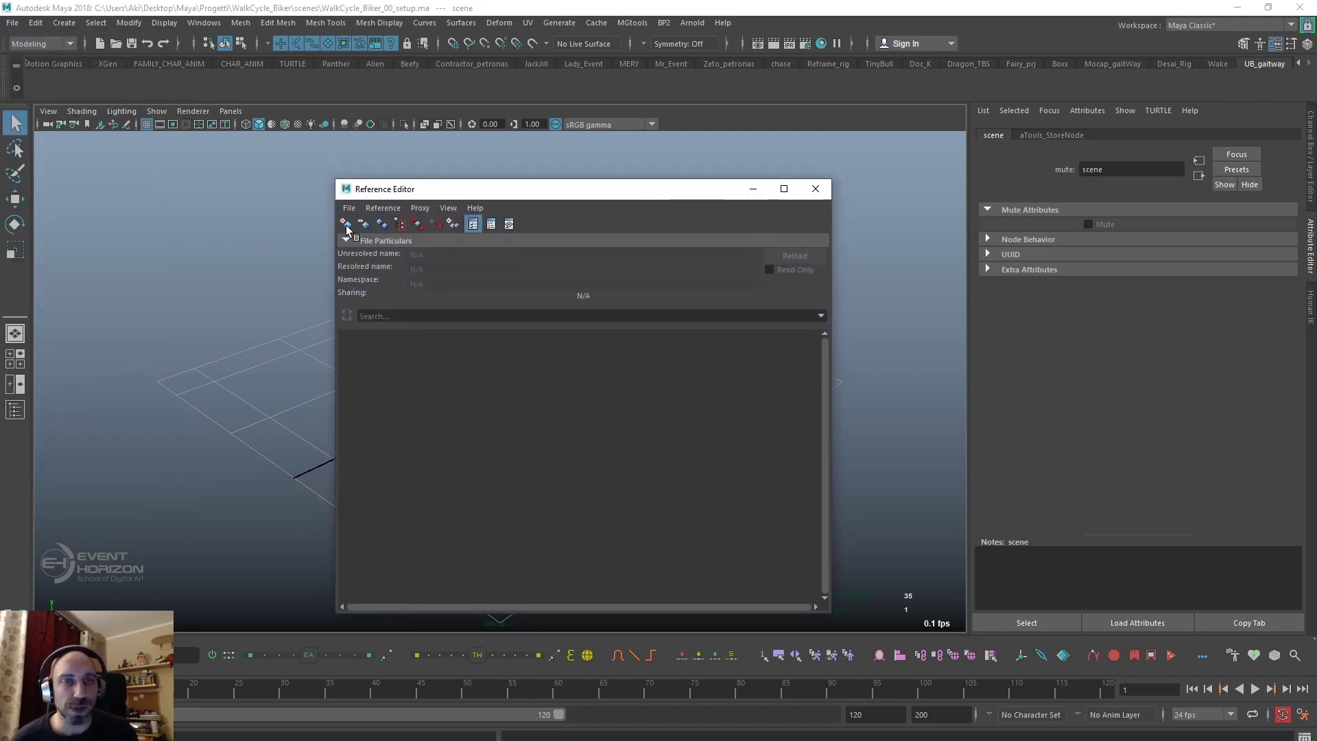
pyautogui.click(345, 224)
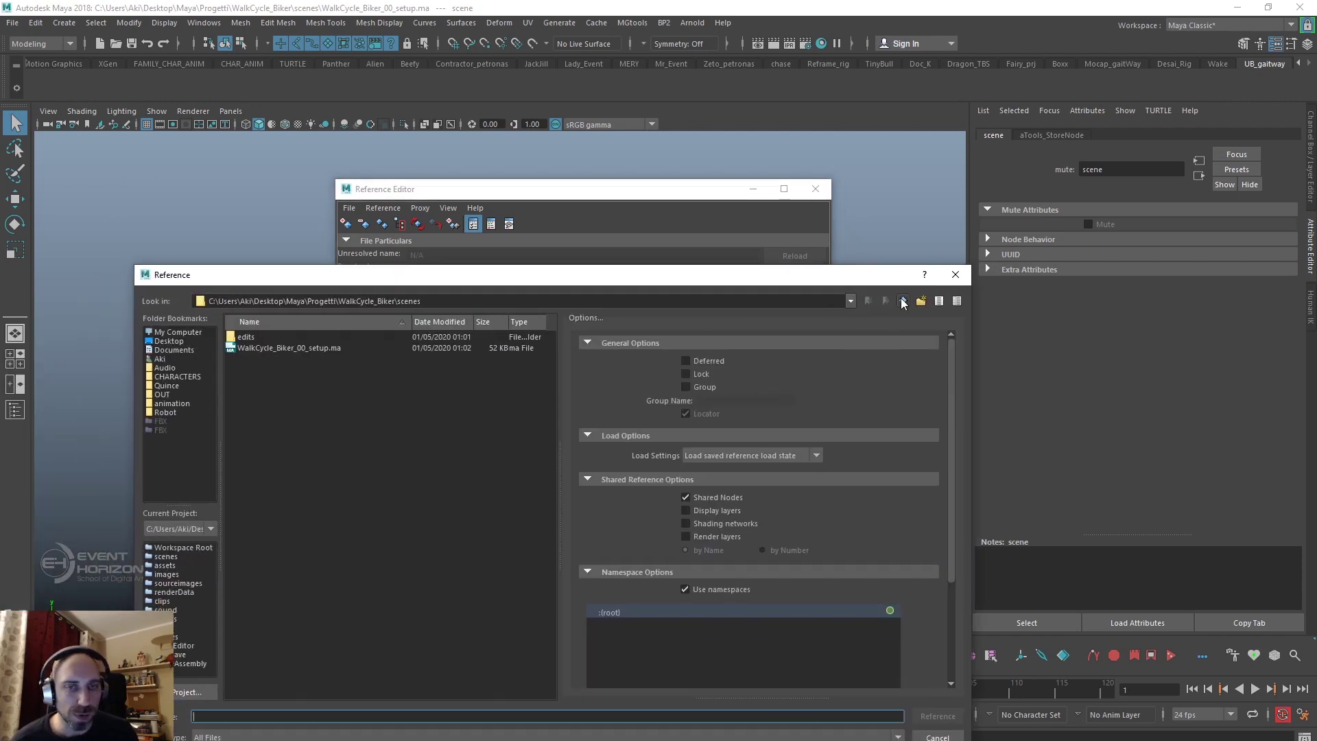
pyautogui.click(902, 304)
pyautogui.click(902, 304)
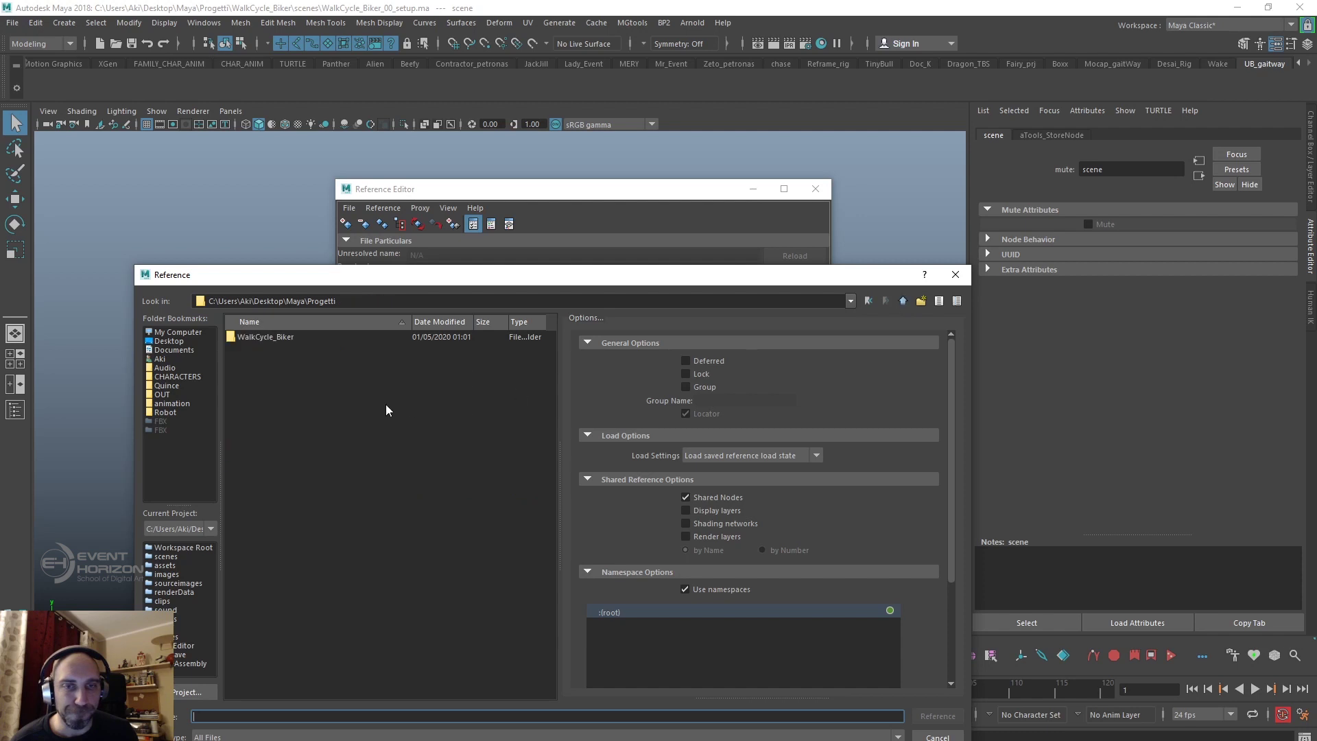
pyautogui.moveTo(232, 336); pyautogui.dragTo(166, 439)
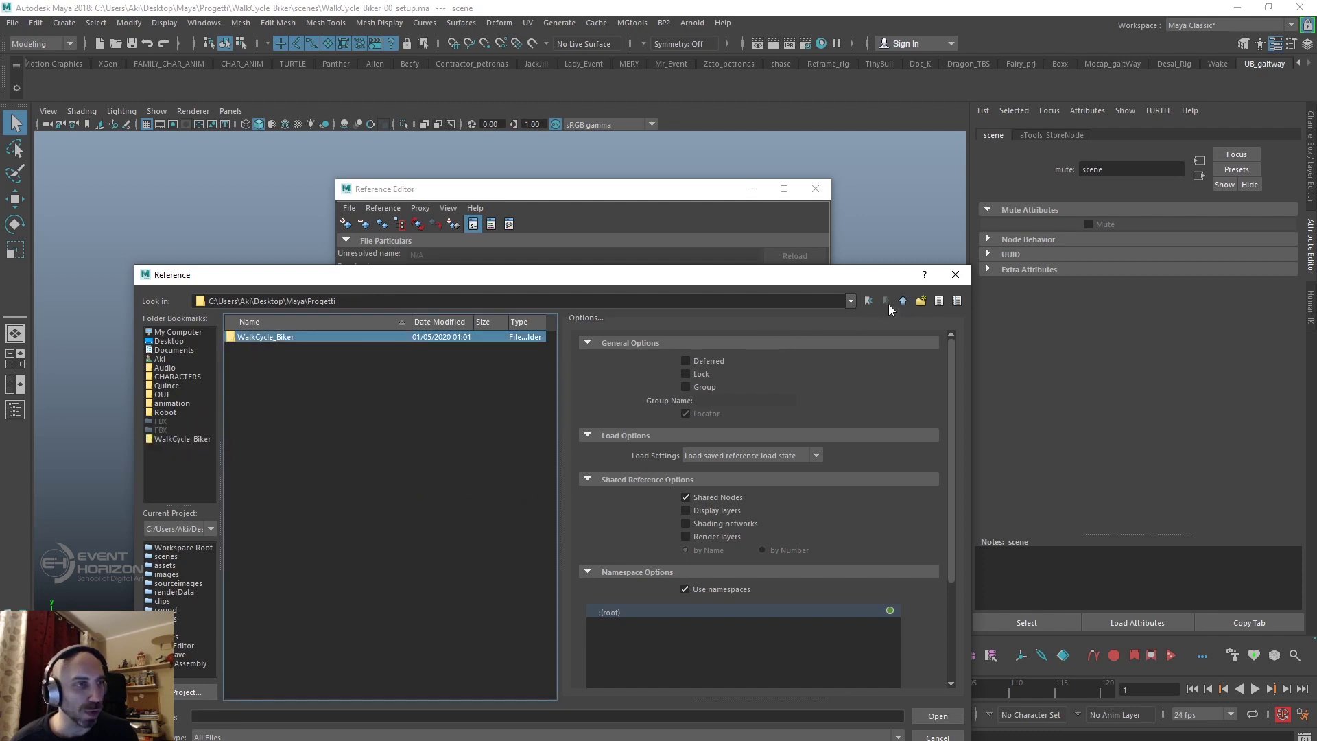
pyautogui.click(905, 301)
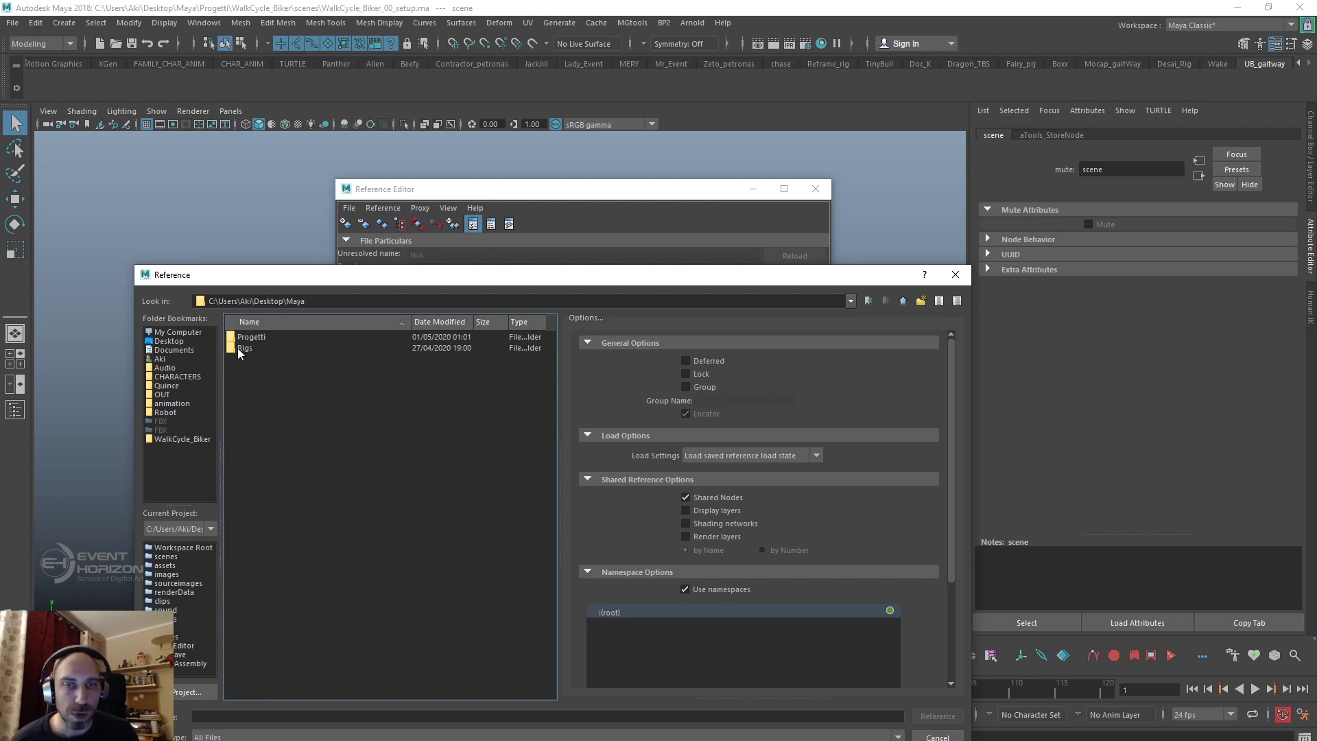
pyautogui.moveTo(237, 348); pyautogui.dragTo(170, 475)
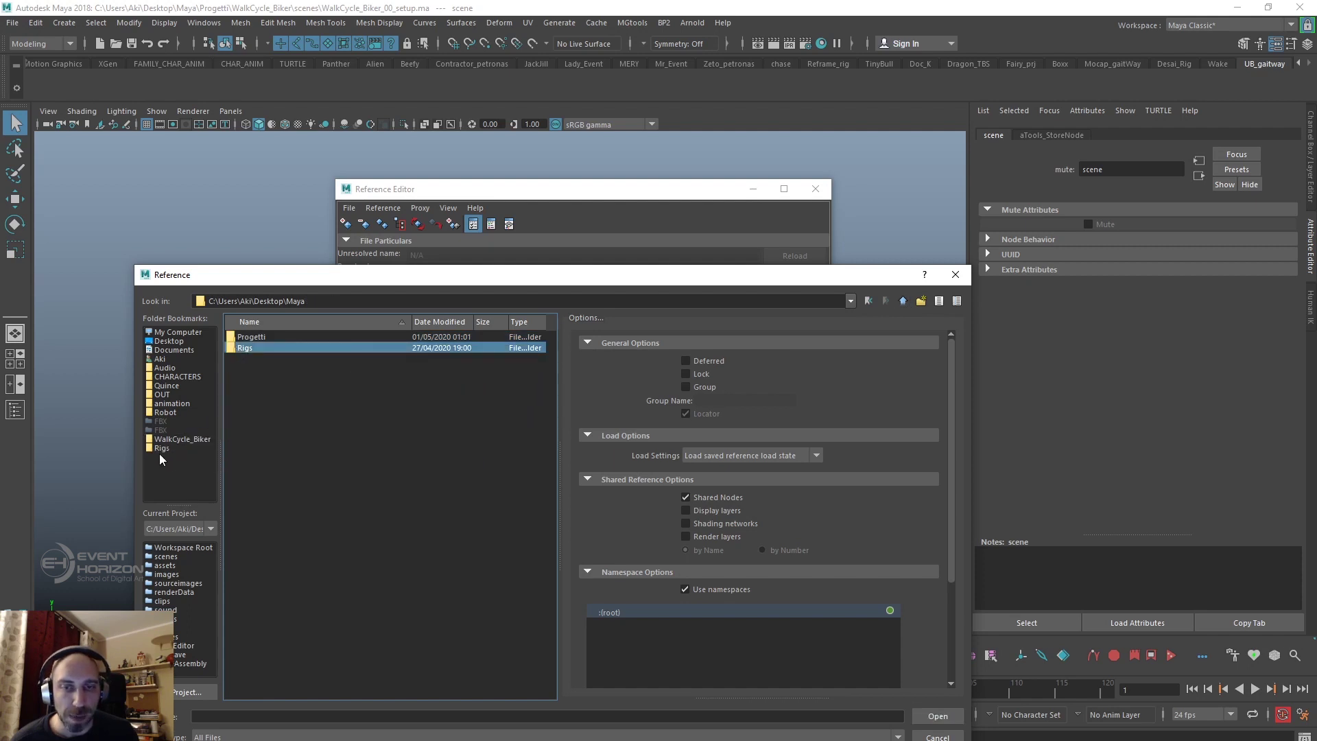
# - Browse Rigs > Humans_BadBiker_RIG and reference animRig_BadBiker.ma into the scene
pyautogui.click(162, 448)
pyautogui.click(167, 439)
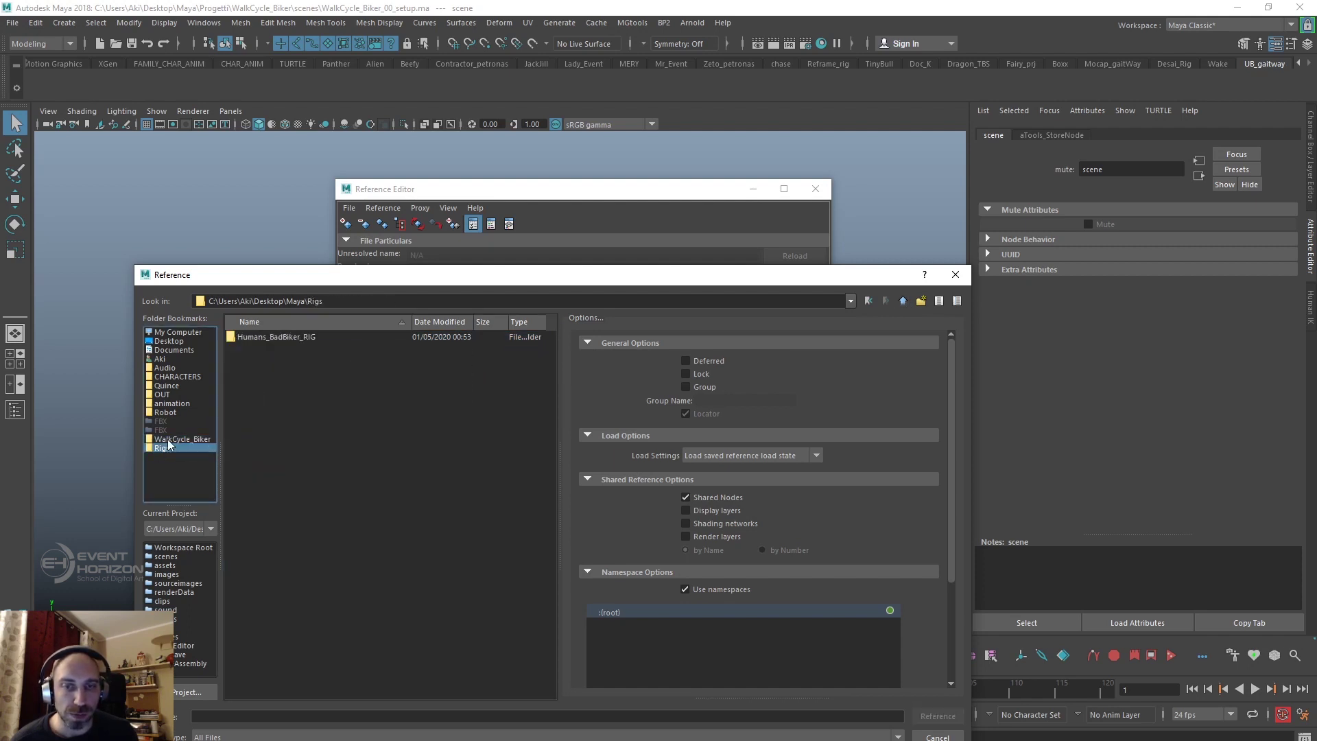
pyautogui.click(166, 440)
pyautogui.click(167, 448)
pyautogui.click(166, 447)
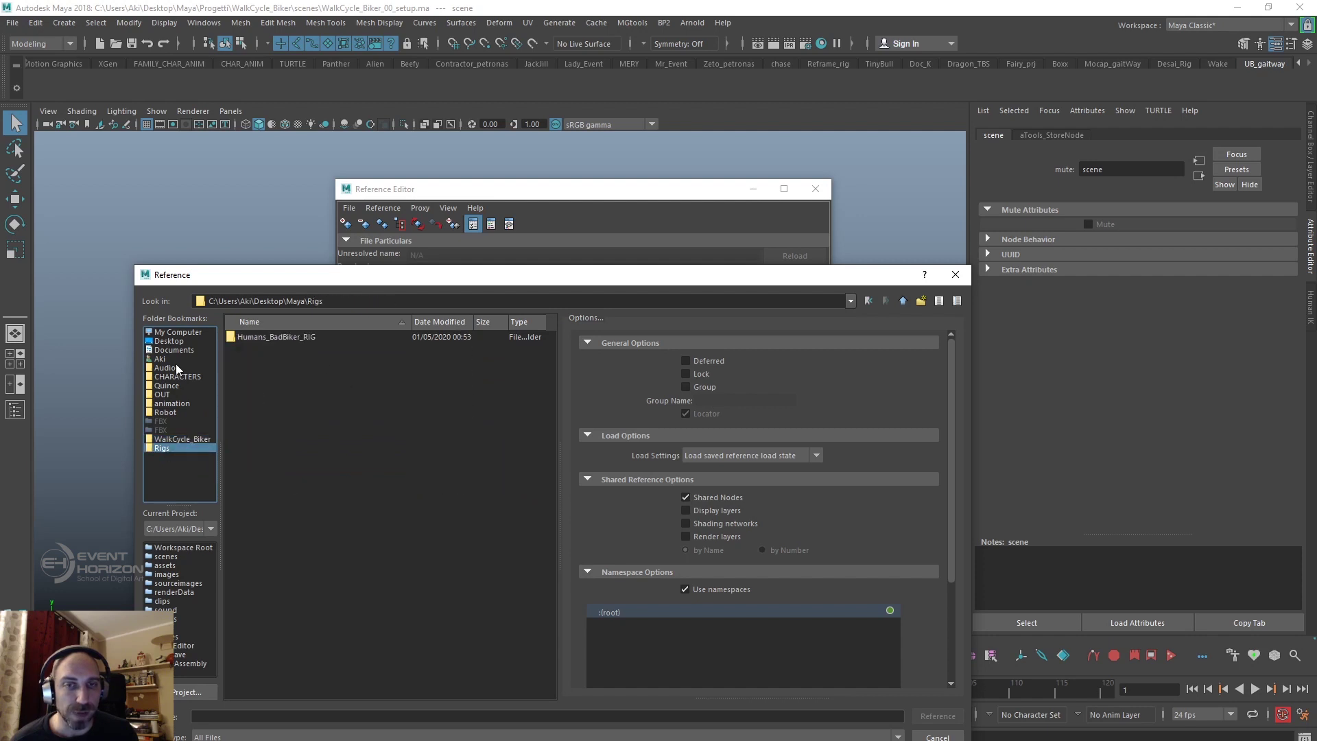
pyautogui.doubleClick(233, 338)
pyautogui.click(240, 349)
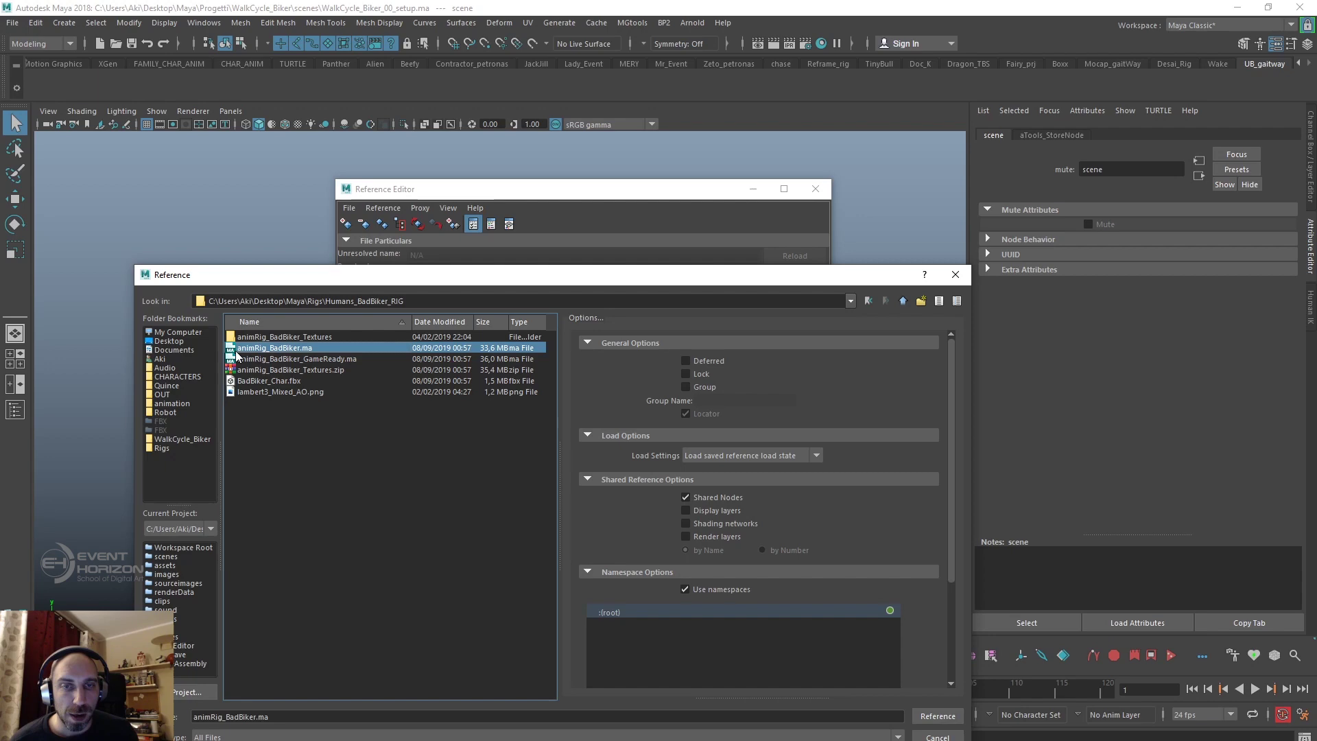
pyautogui.click(938, 716)
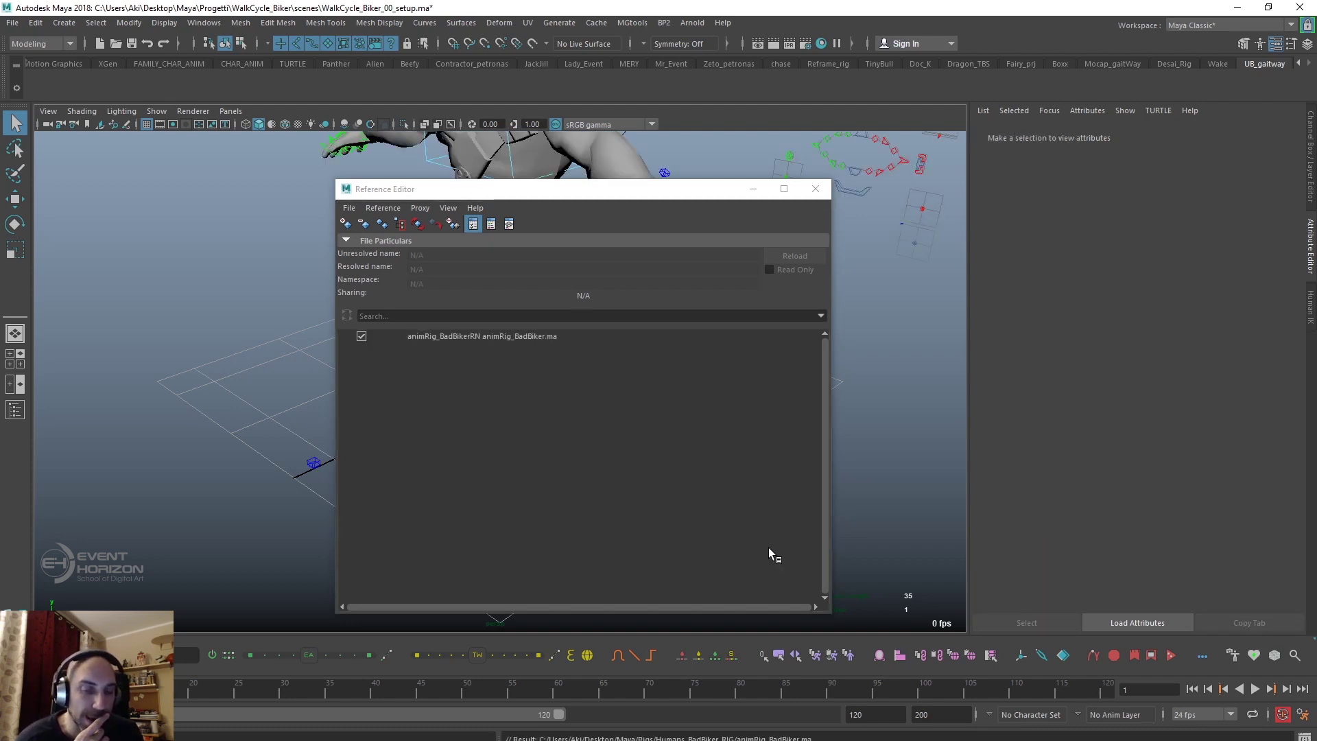
# - Close the Reference Editor, frame the biker, and switch the viewport to textured display
pyautogui.click(824, 195)
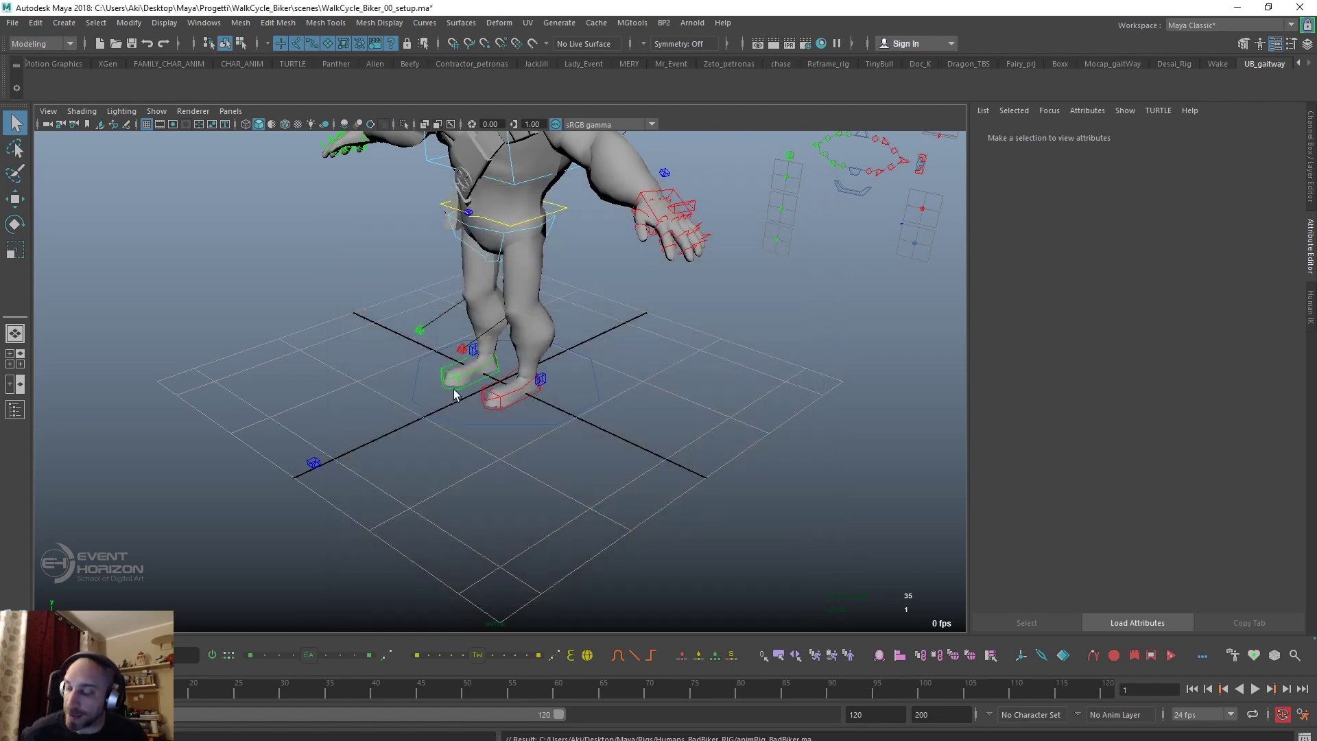
pyautogui.keyDown('alt'); pyautogui.moveTo(426, 412); pyautogui.dragTo(485, 400); pyautogui.keyUp('alt')
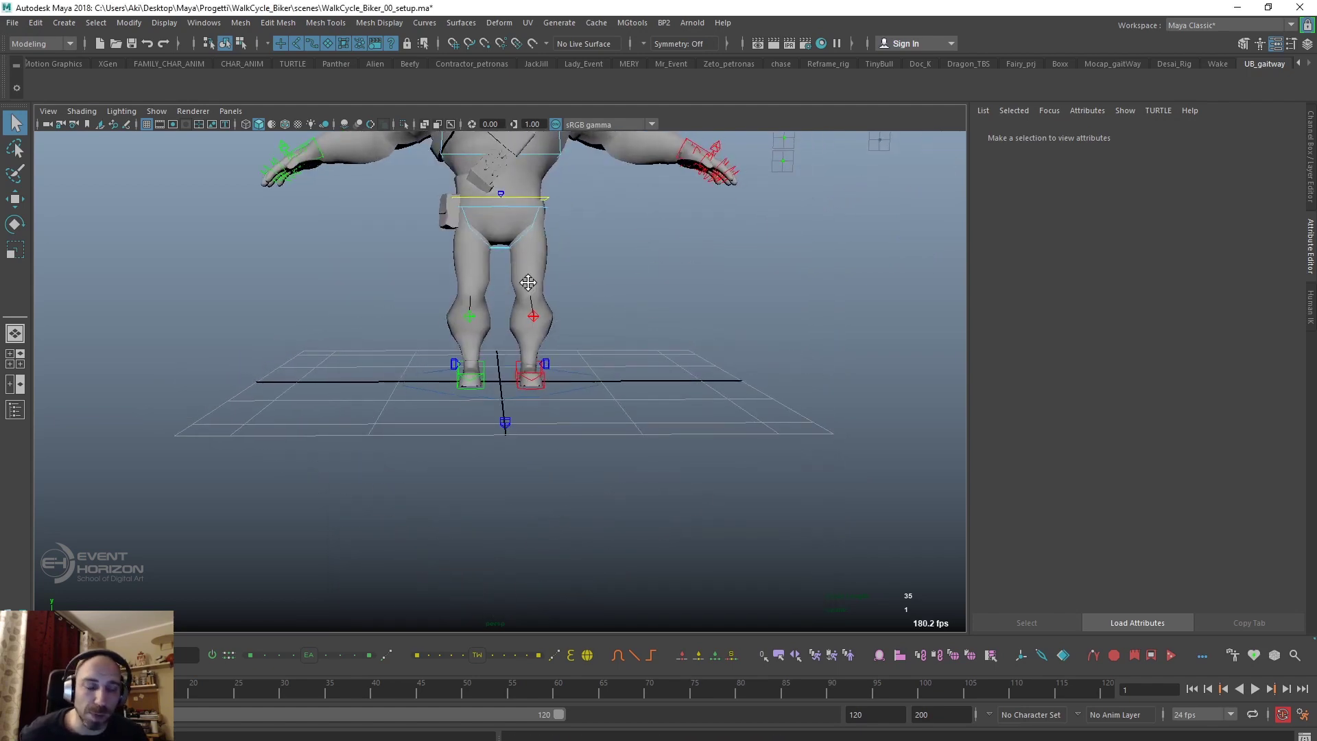
pyautogui.keyDown('alt'); pyautogui.moveTo(525, 282); pyautogui.dragTo(531, 456, button='middle'); pyautogui.keyUp('alt')
pyautogui.keyDown('alt'); pyautogui.moveTo(532, 457); pyautogui.dragTo(511, 446, button='right'); pyautogui.keyUp('alt')
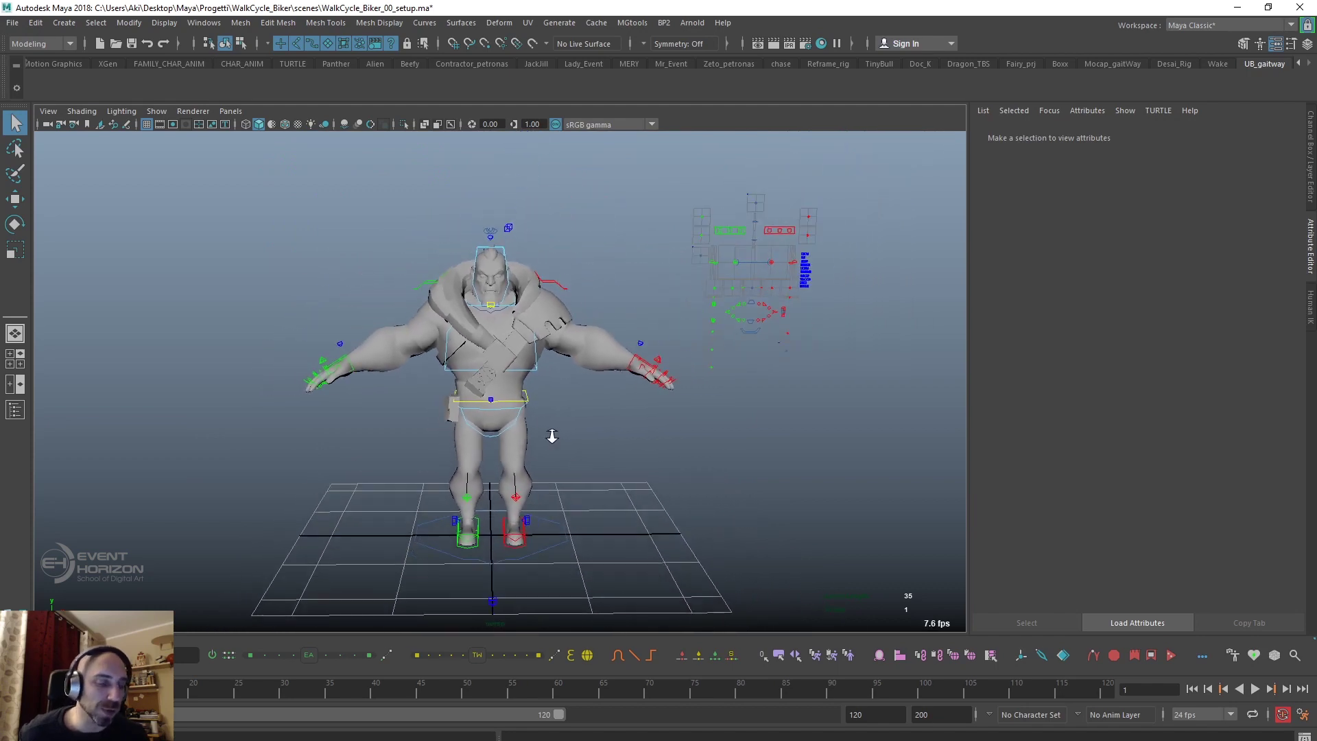
pyautogui.keyDown('alt'); pyautogui.moveTo(511, 446); pyautogui.dragTo(505, 444); pyautogui.keyUp('alt')
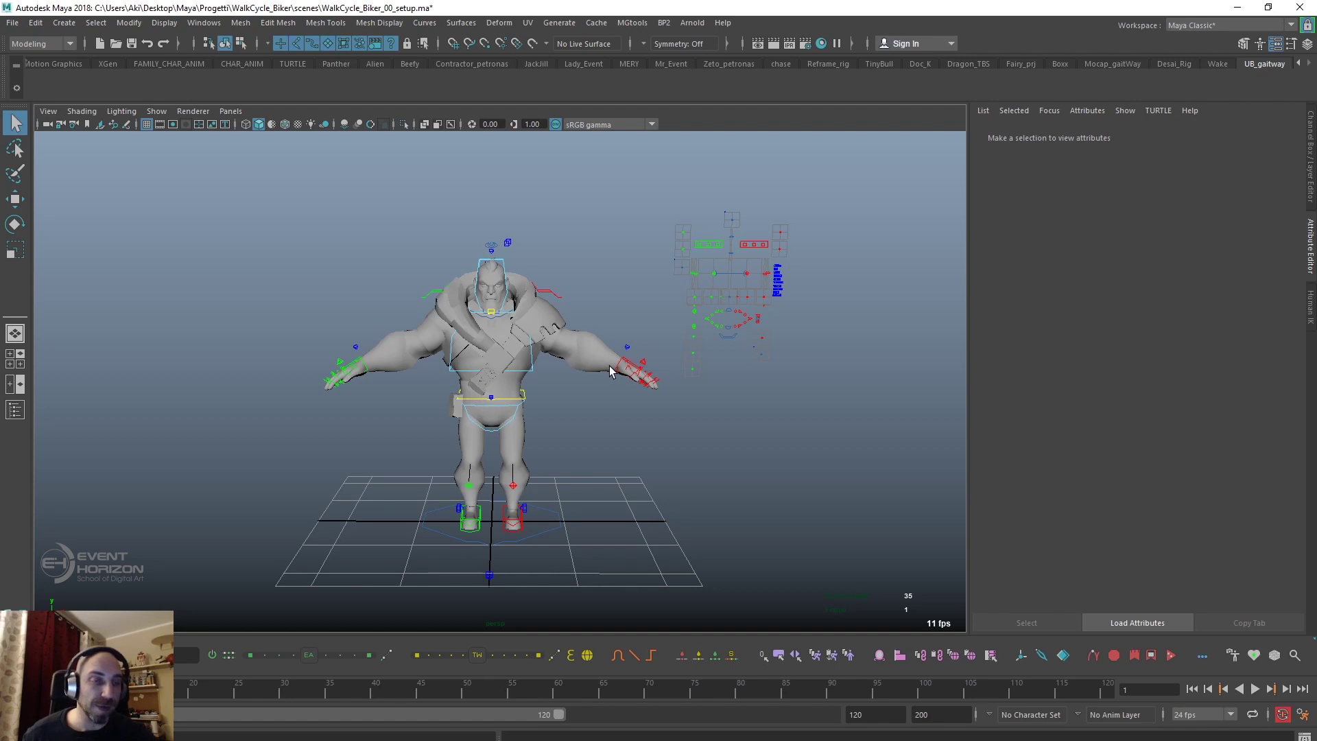
pyautogui.press('6')
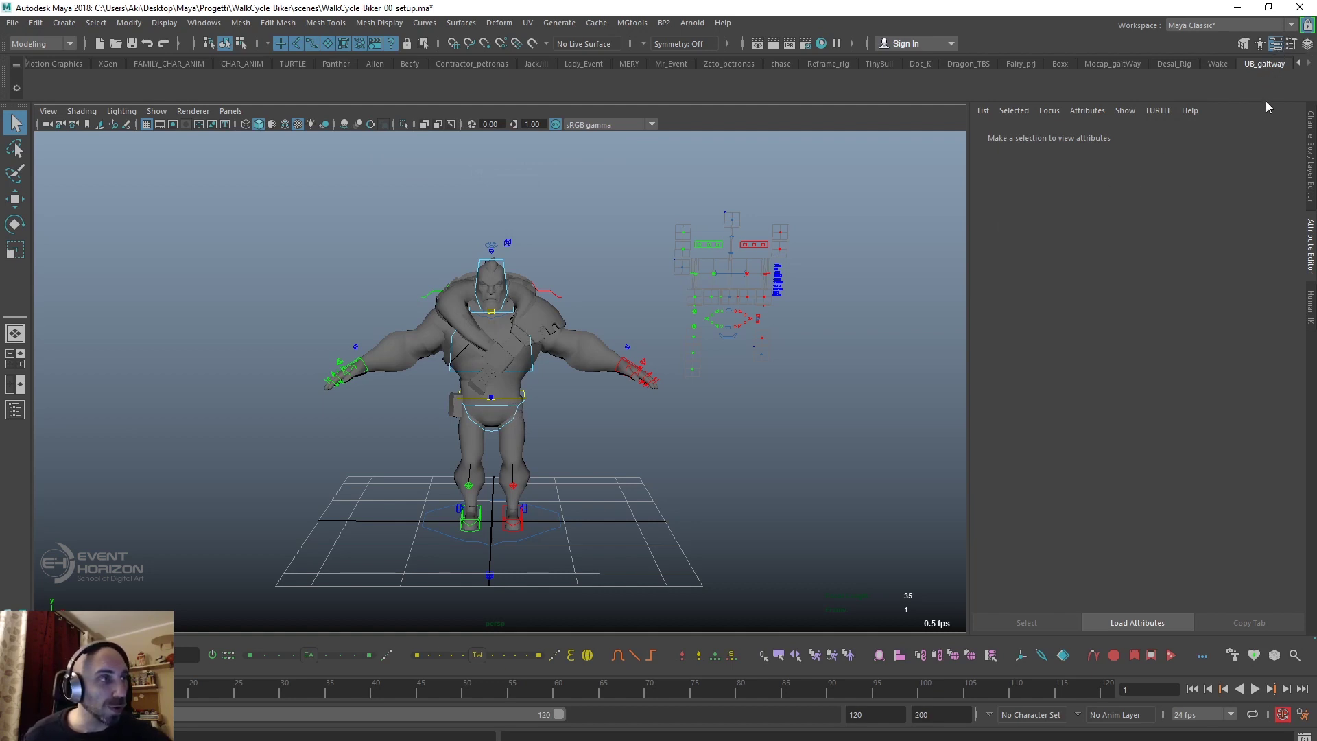
# - Select the shoulder armor and read the Image Name path of mat_Body's file1 node
pyautogui.click(533, 321)
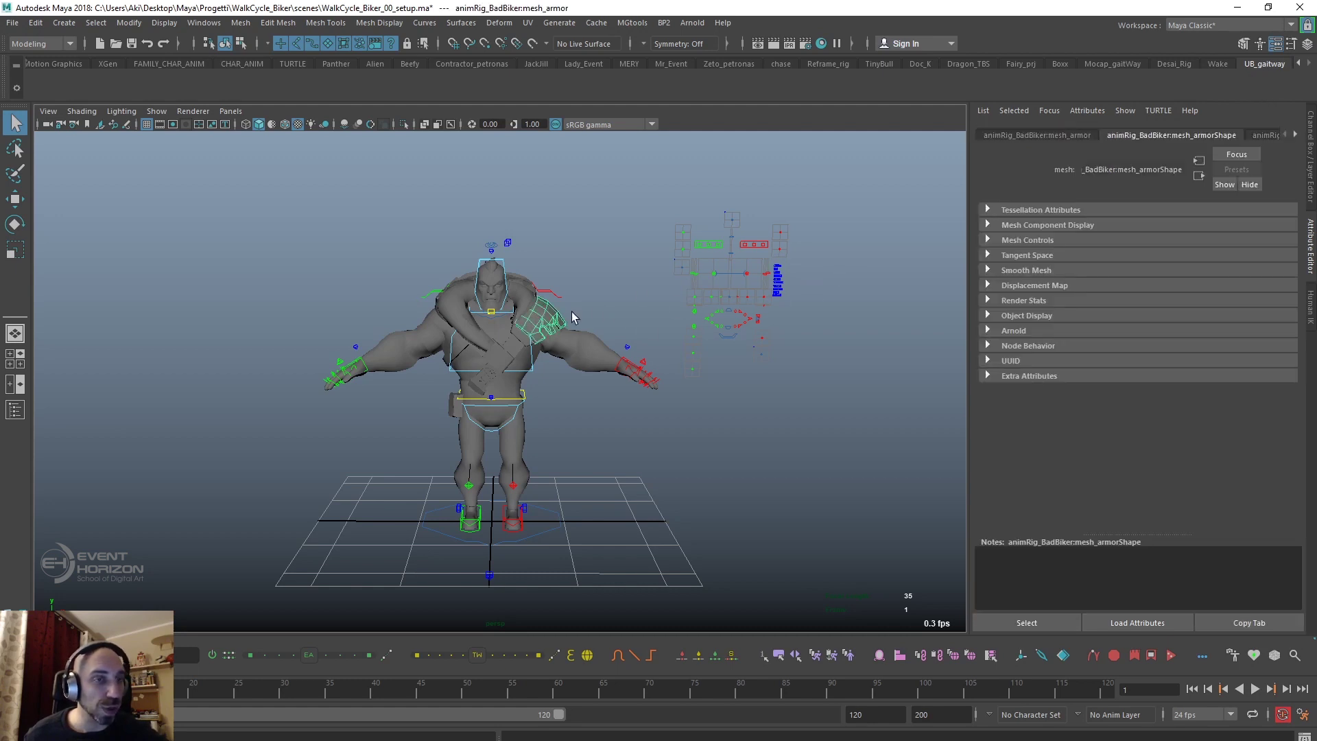
pyautogui.click(1295, 135)
pyautogui.click(1256, 135)
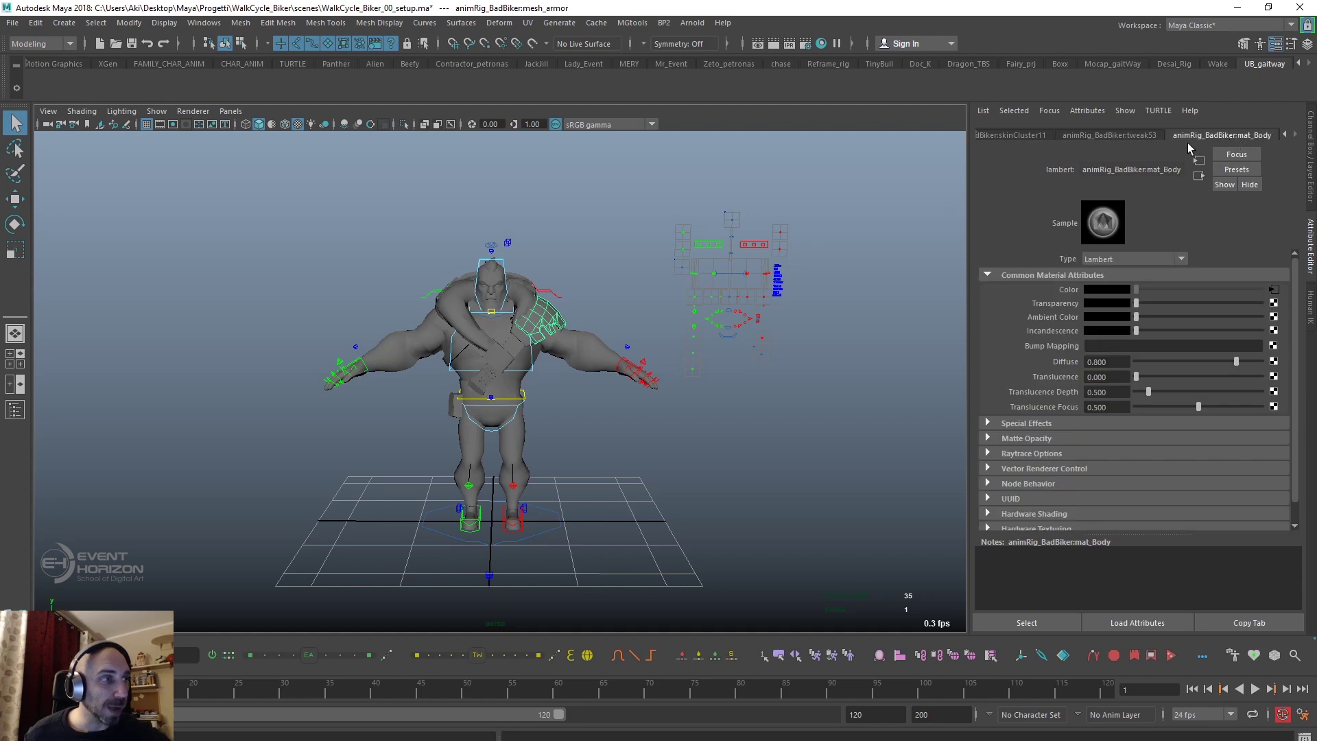
pyautogui.click(1275, 289)
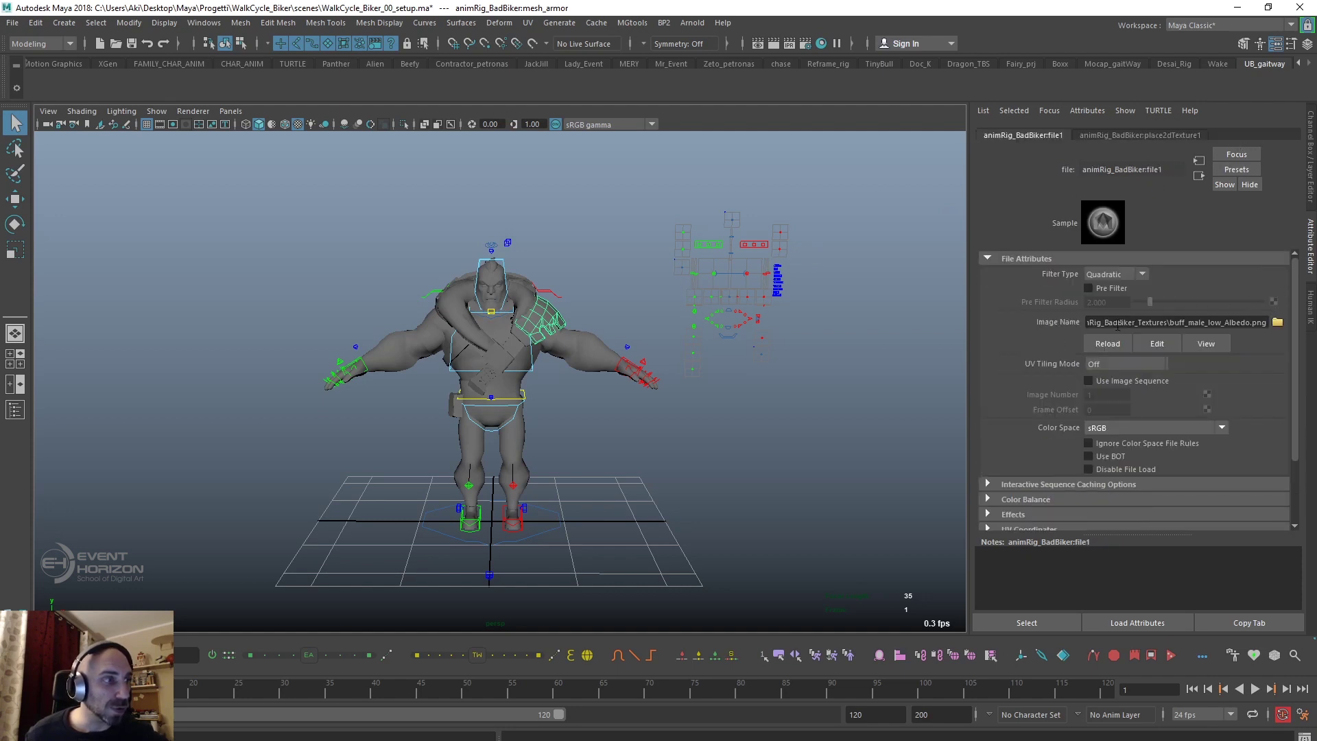
pyautogui.click(1119, 319)
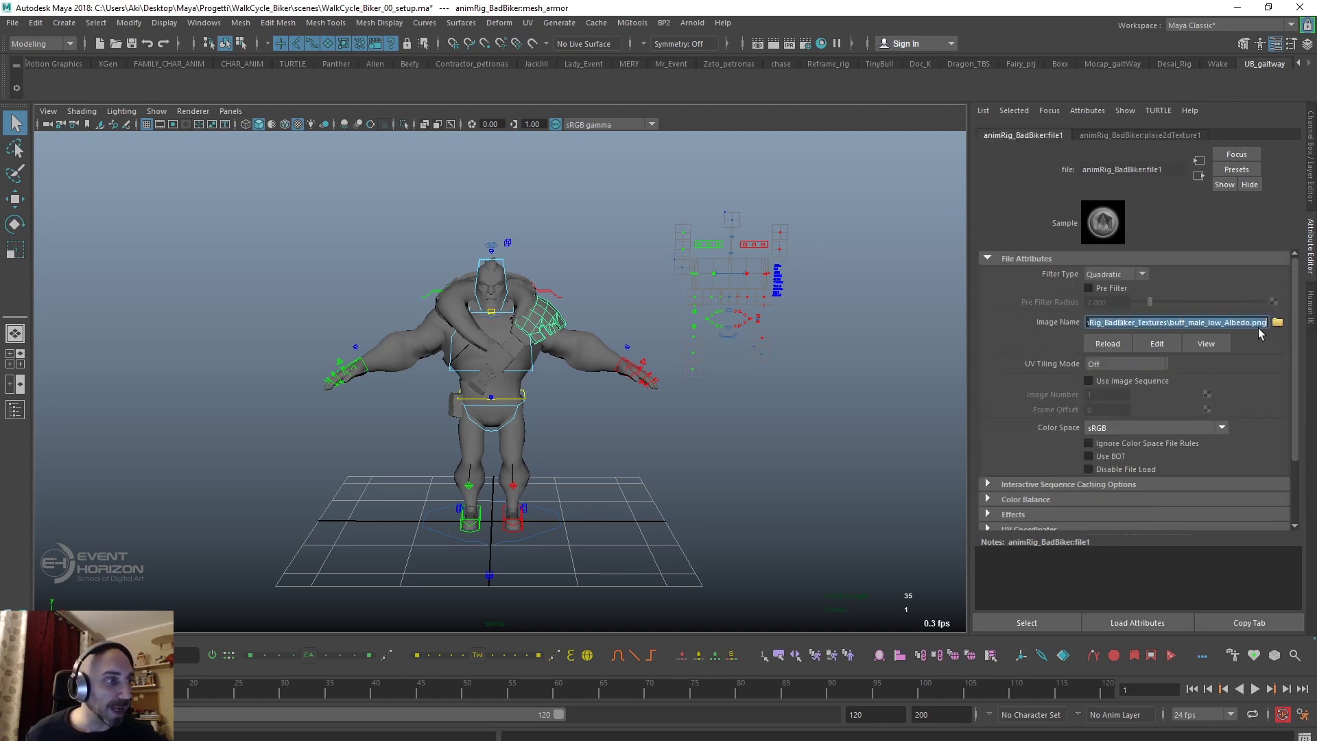
pyautogui.moveTo(1200, 318); pyautogui.dragTo(1059, 322)
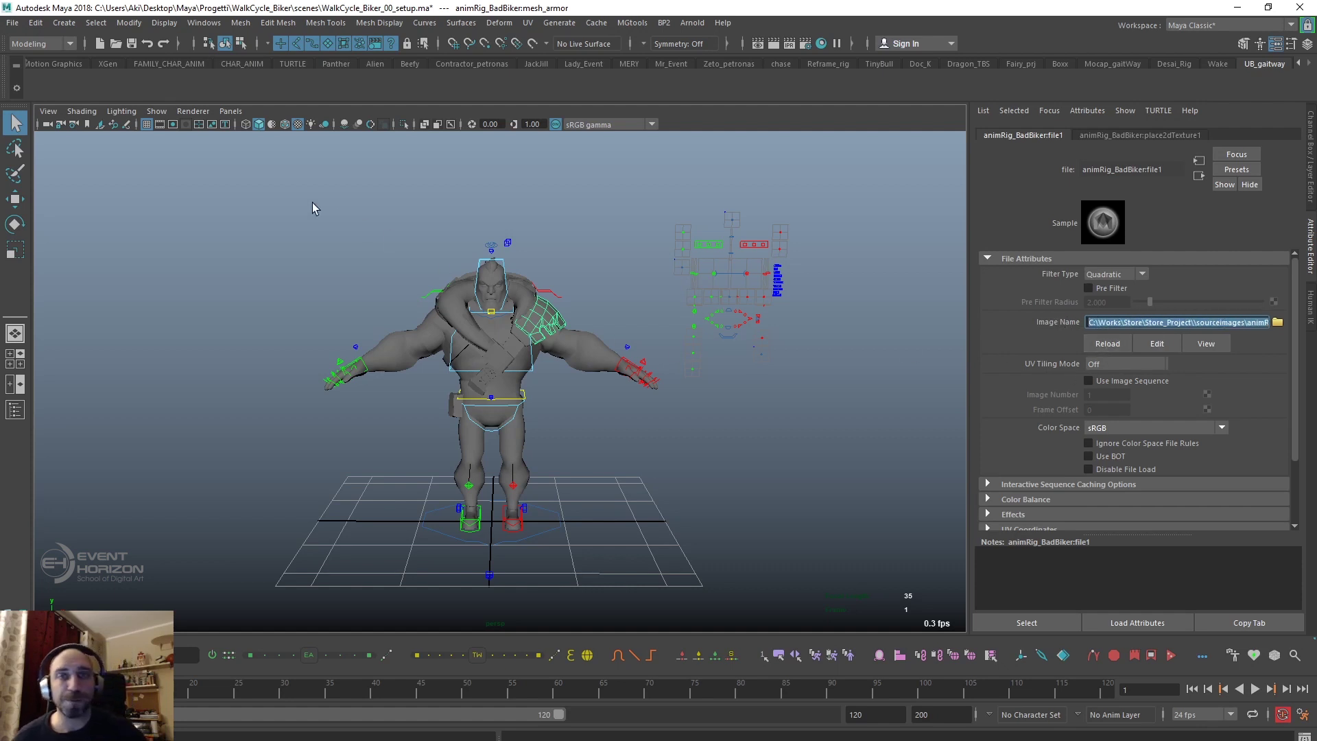
pyautogui.click(217, 24)
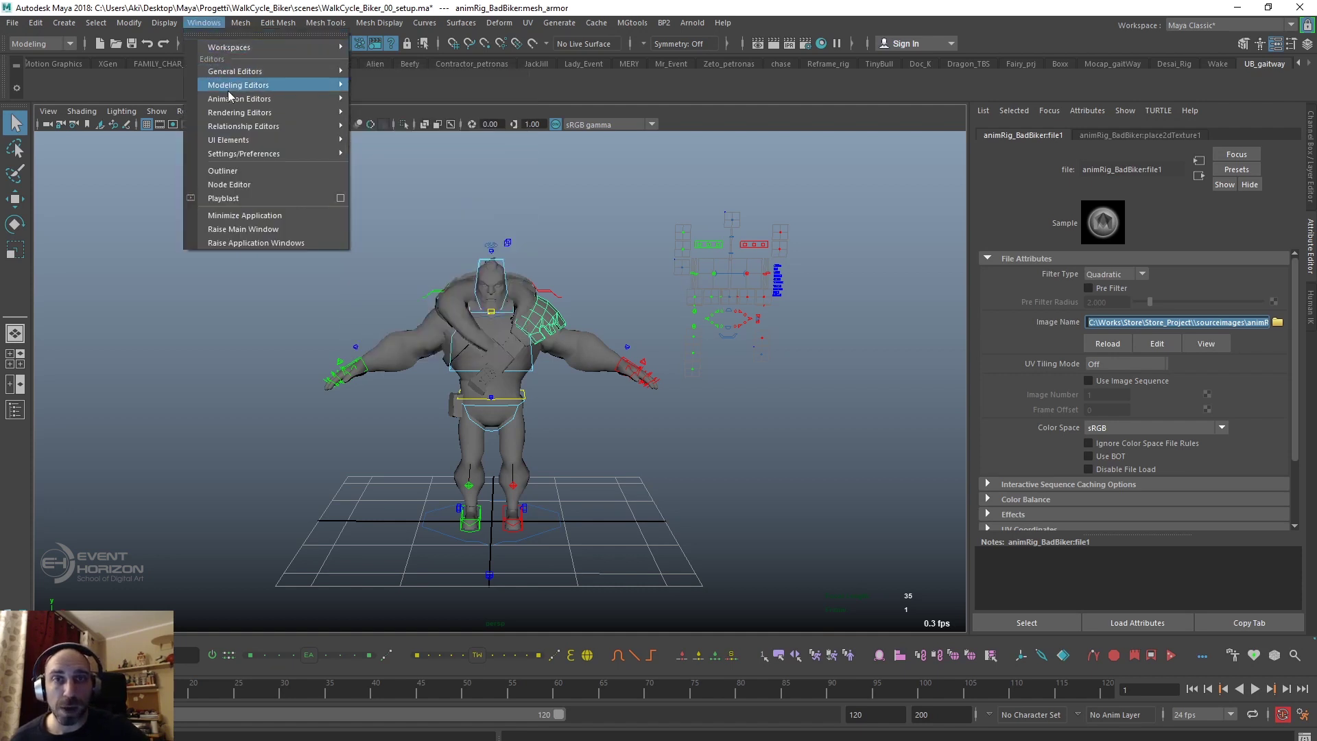
pyautogui.moveTo(236, 71)
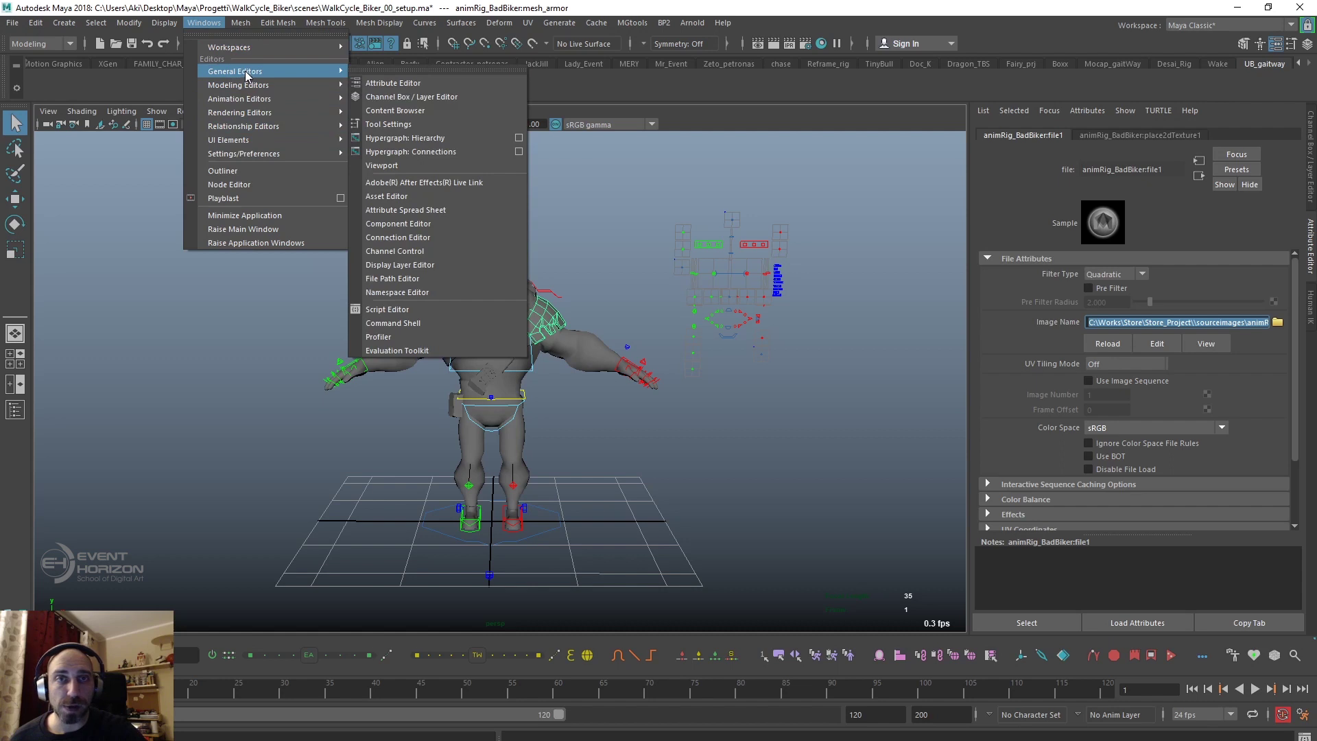
# - In the File Path Editor, repath both unresolved textures to the animRig_BadBiker_Textures folder
pyautogui.click(407, 279)
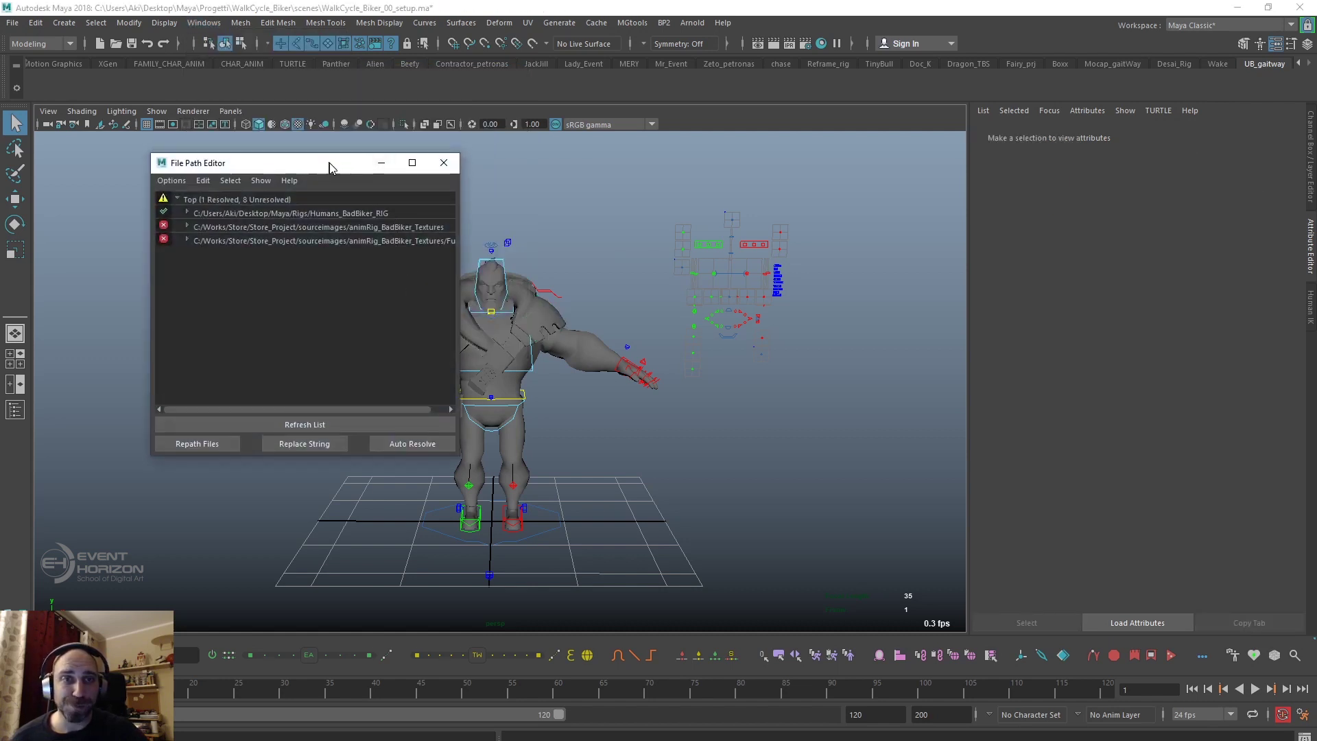
pyautogui.moveTo(329, 162)
pyautogui.mouseDown()
pyautogui.moveTo(821, 197)
pyautogui.moveTo(858, 181)
pyautogui.mouseUp()
pyautogui.click(755, 242)
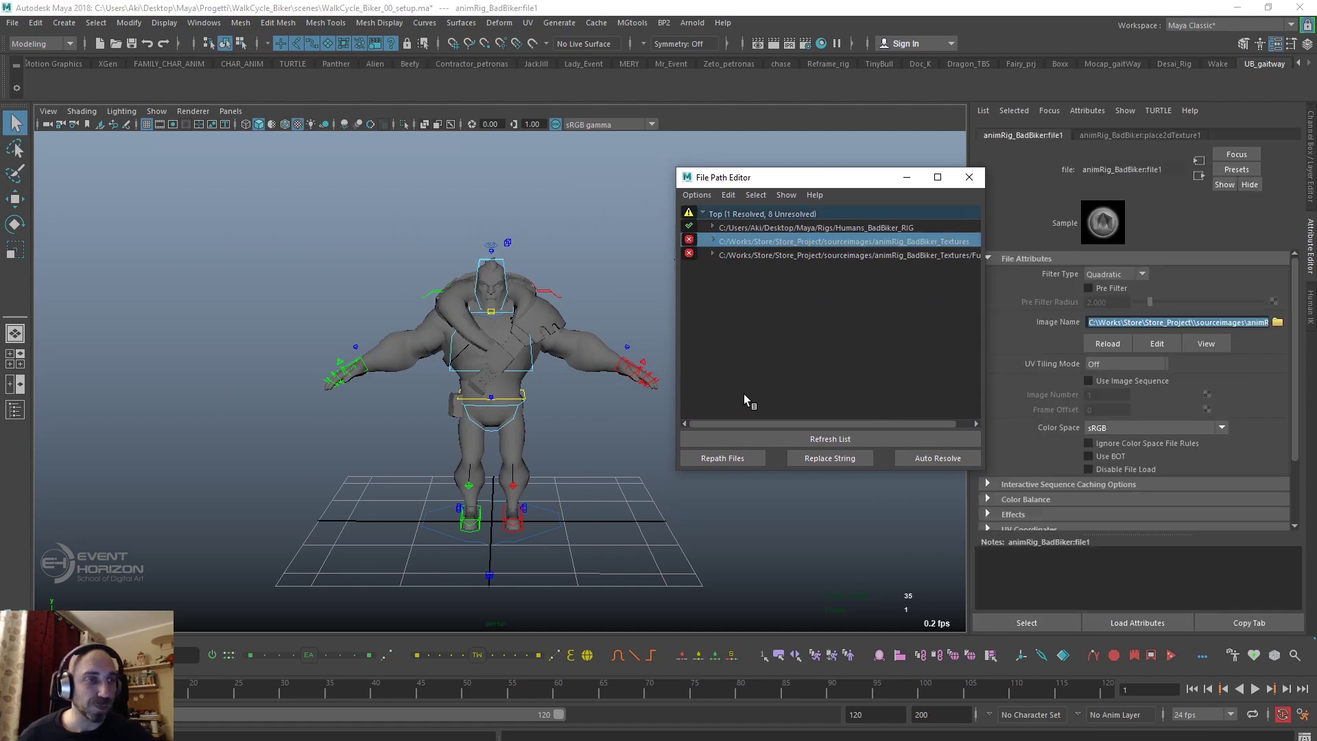
pyautogui.keyDown('shift'); pyautogui.click(747, 255); pyautogui.keyUp('shift')
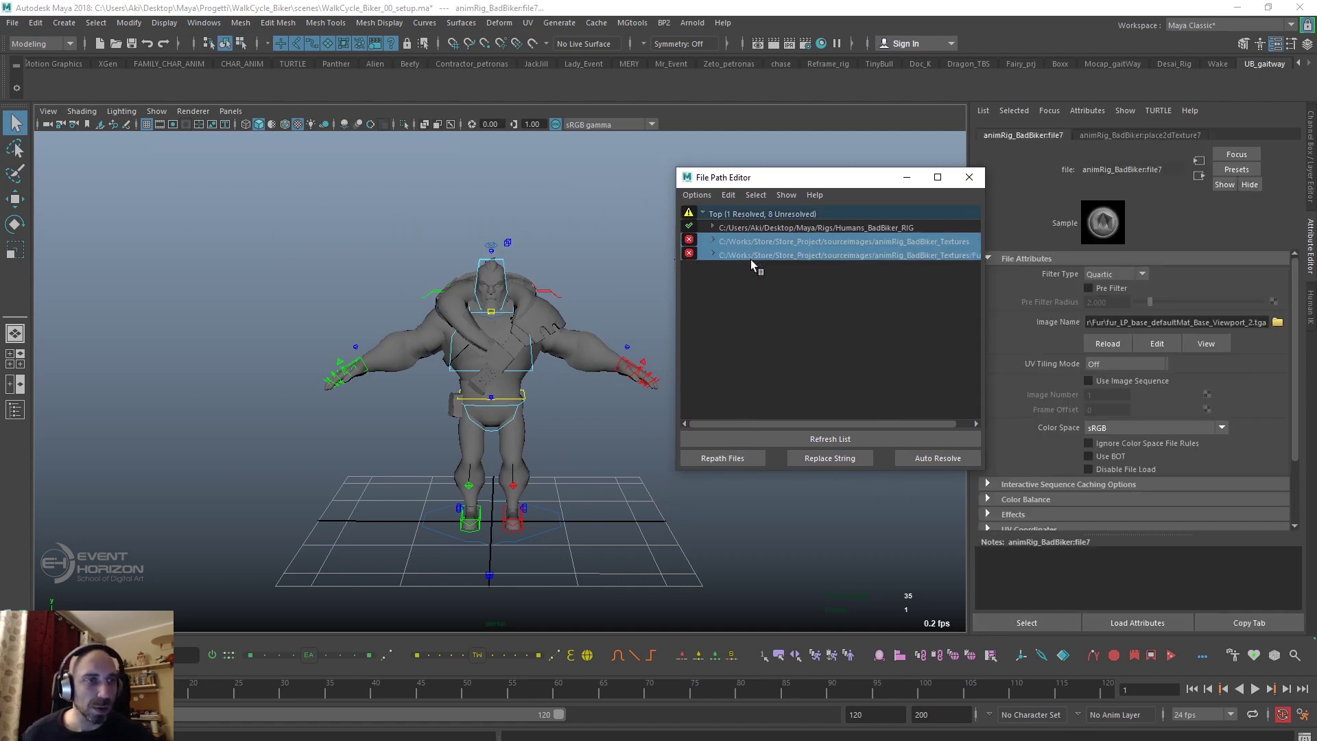
pyautogui.click(733, 458)
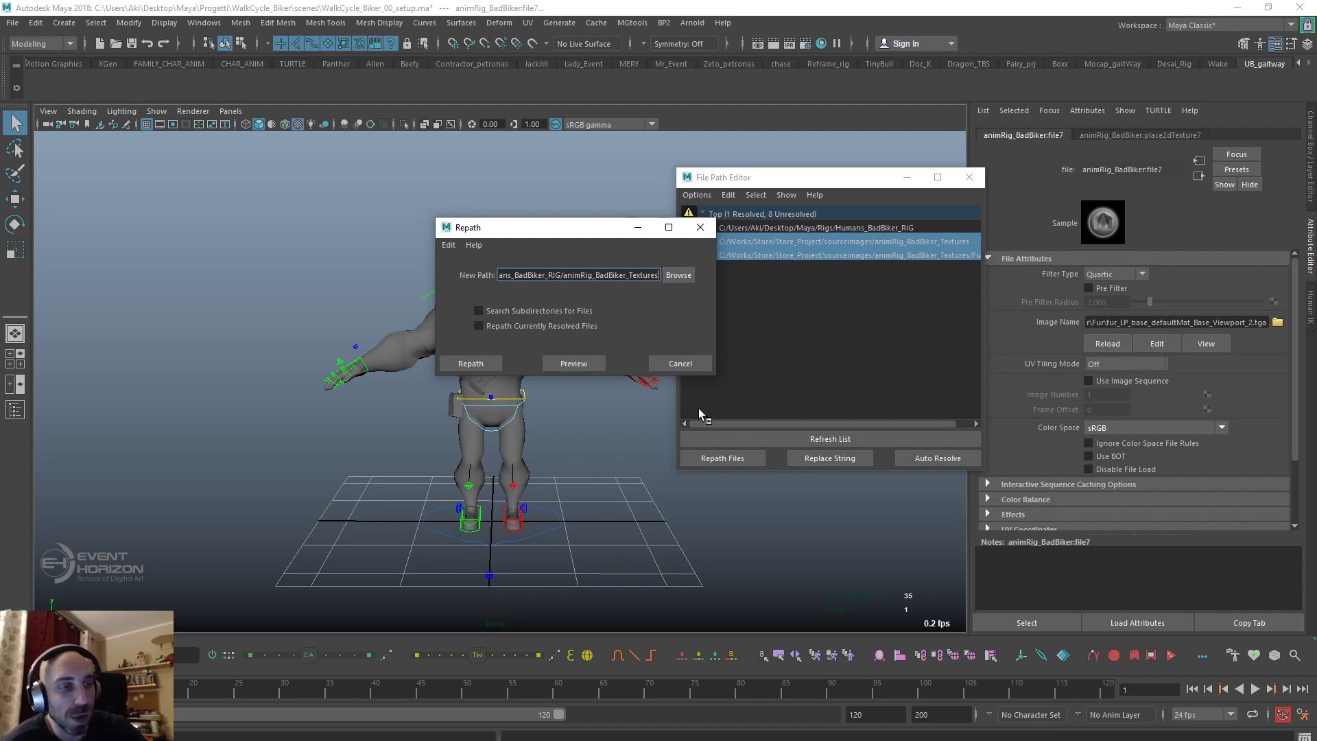
pyautogui.click(677, 276)
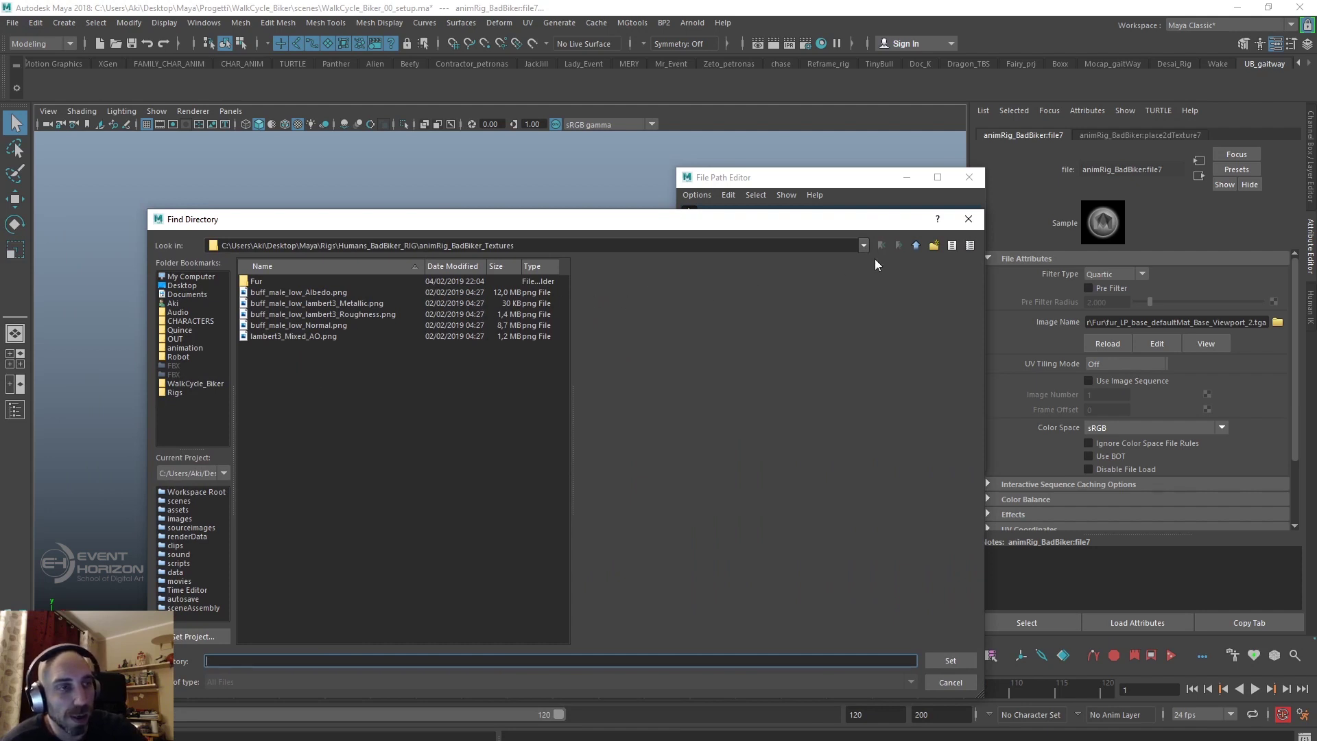
pyautogui.click(915, 246)
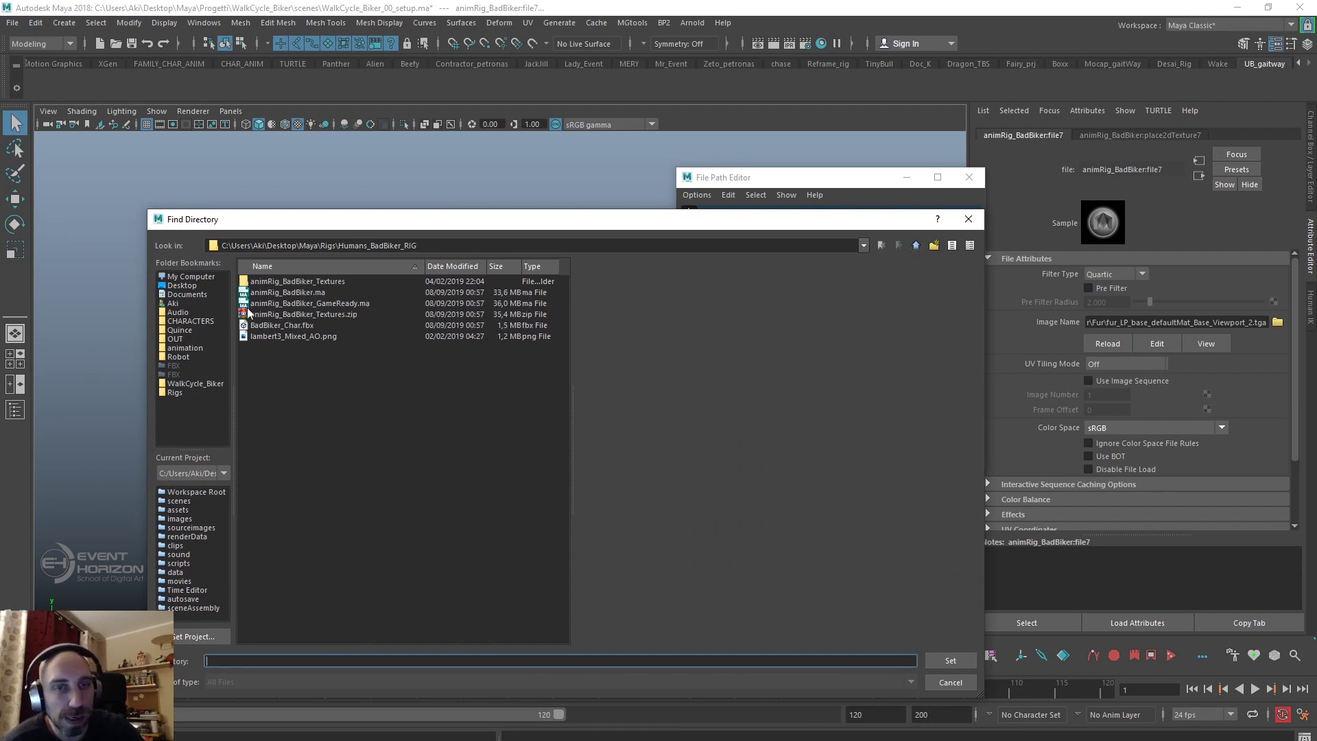
pyautogui.click(297, 282)
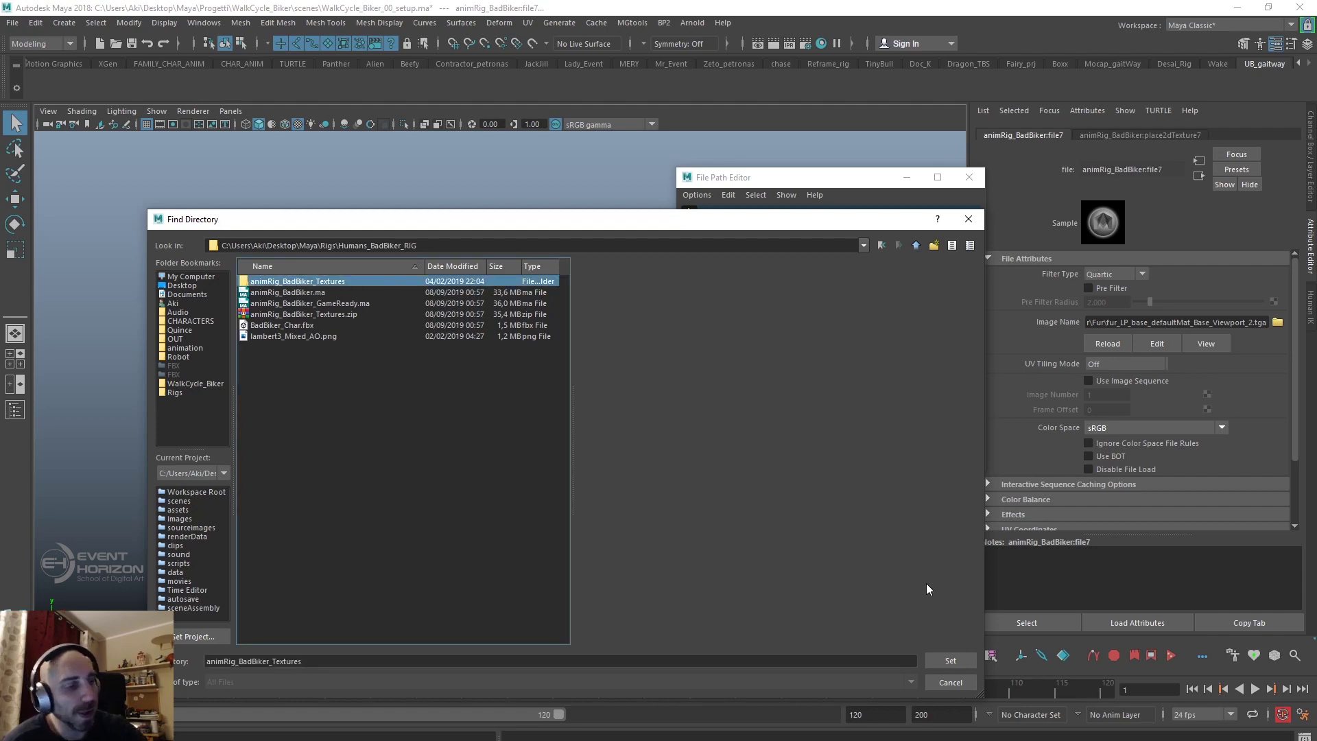
pyautogui.click(940, 661)
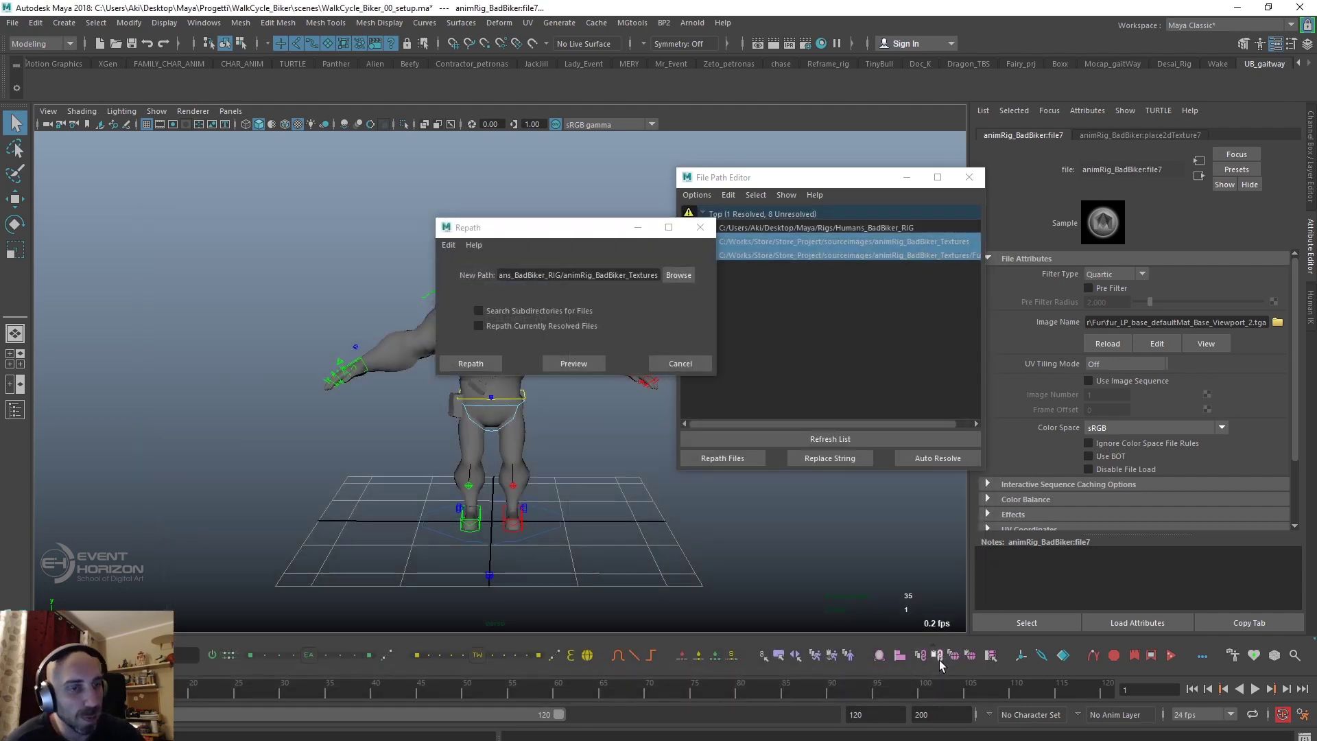
pyautogui.click(470, 363)
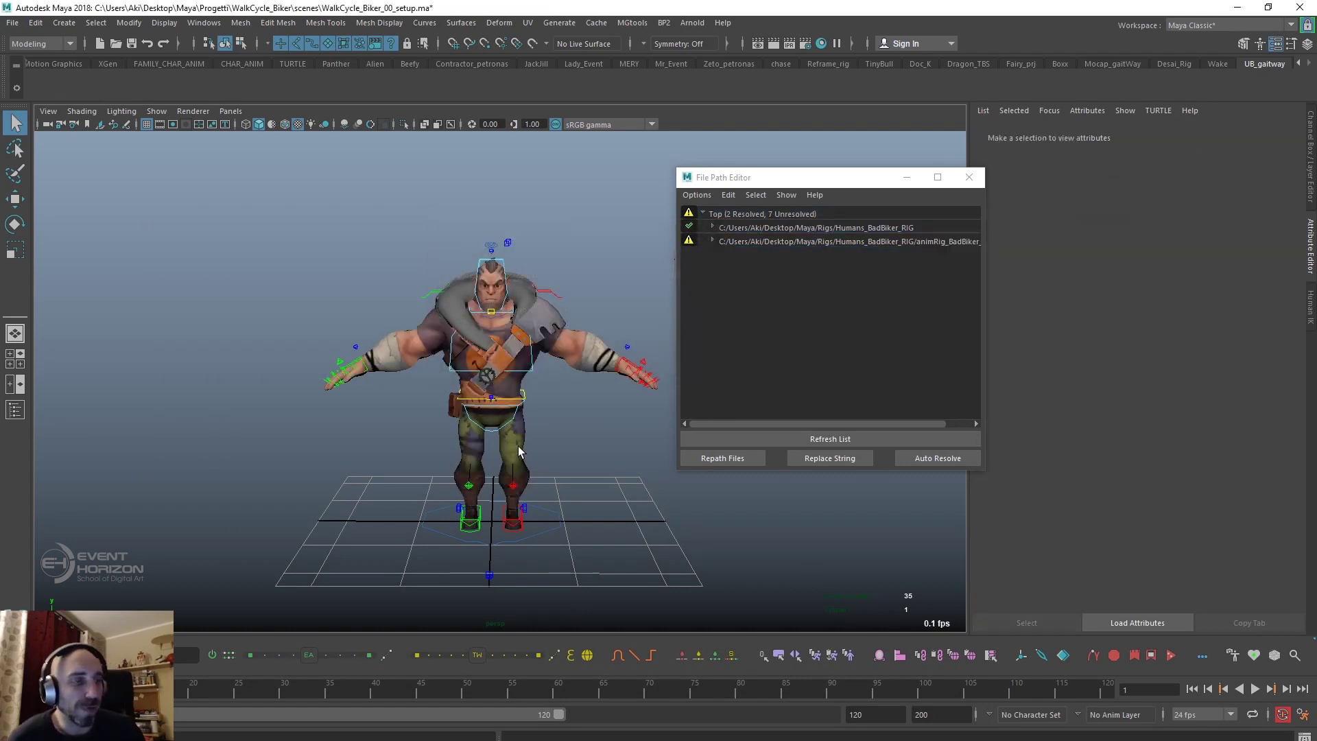
pyautogui.click(969, 177)
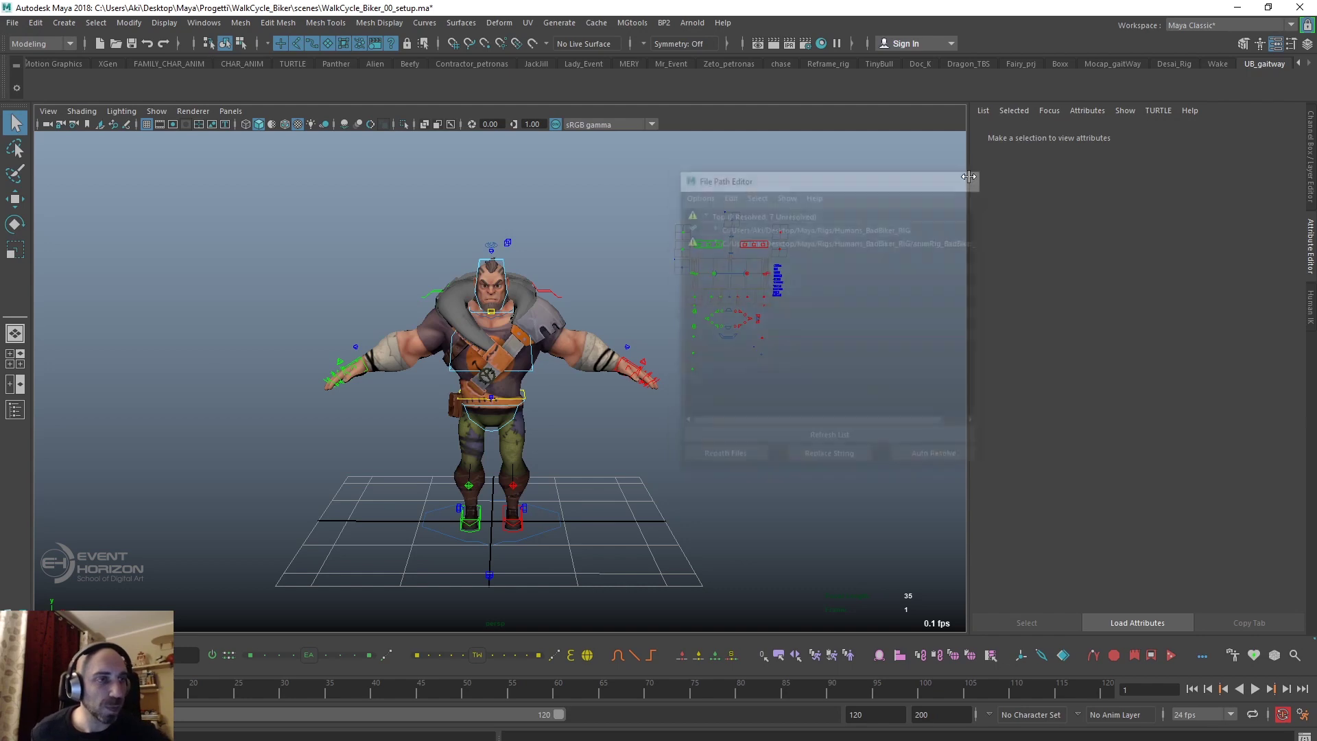
pyautogui.moveTo(470, 461)
pyautogui.keyDown('alt'); pyautogui.mouseDown()
pyautogui.moveTo(653, 450)
pyautogui.moveTo(436, 456)
pyautogui.moveTo(549, 424)
pyautogui.mouseUp(); pyautogui.keyUp('alt')
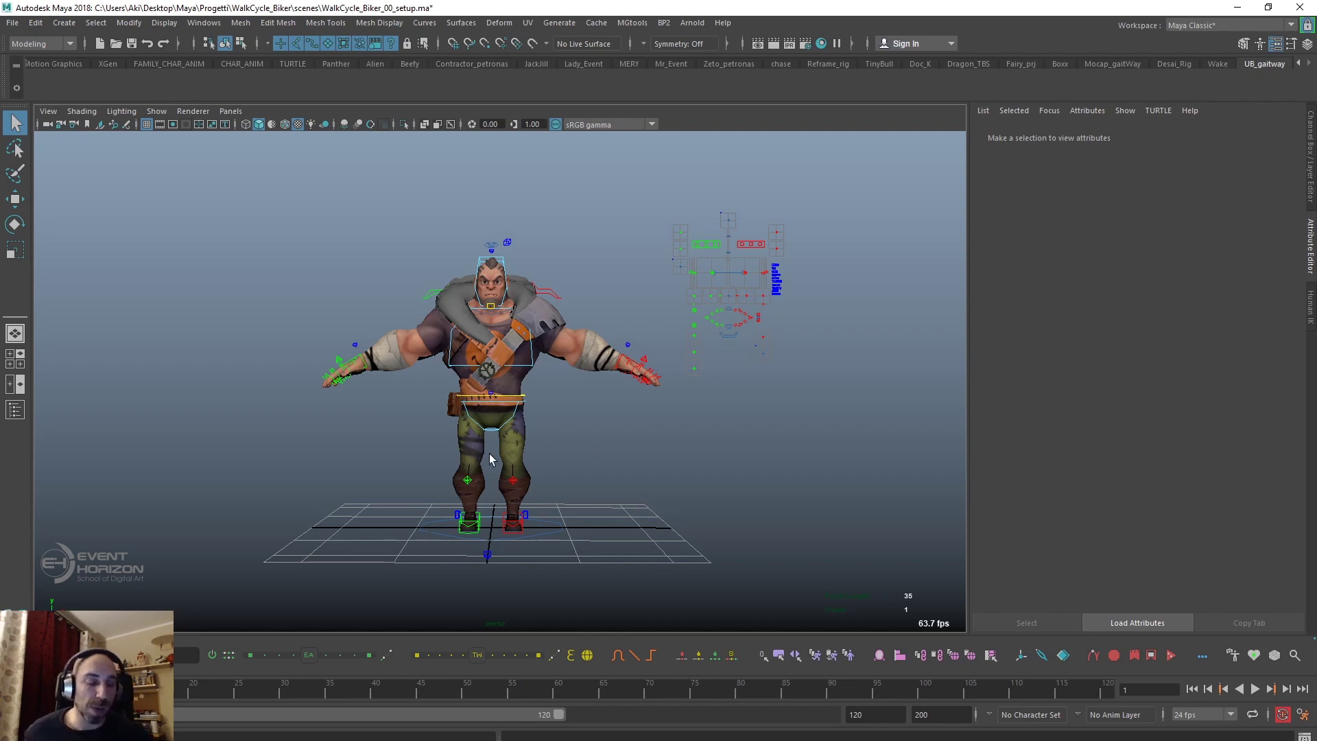
pyautogui.moveTo(491, 444)
pyautogui.keyDown('alt'); pyautogui.mouseDown()
pyautogui.moveTo(718, 421)
pyautogui.moveTo(529, 441)
pyautogui.moveTo(456, 425)
pyautogui.mouseUp(); pyautogui.keyUp('alt')
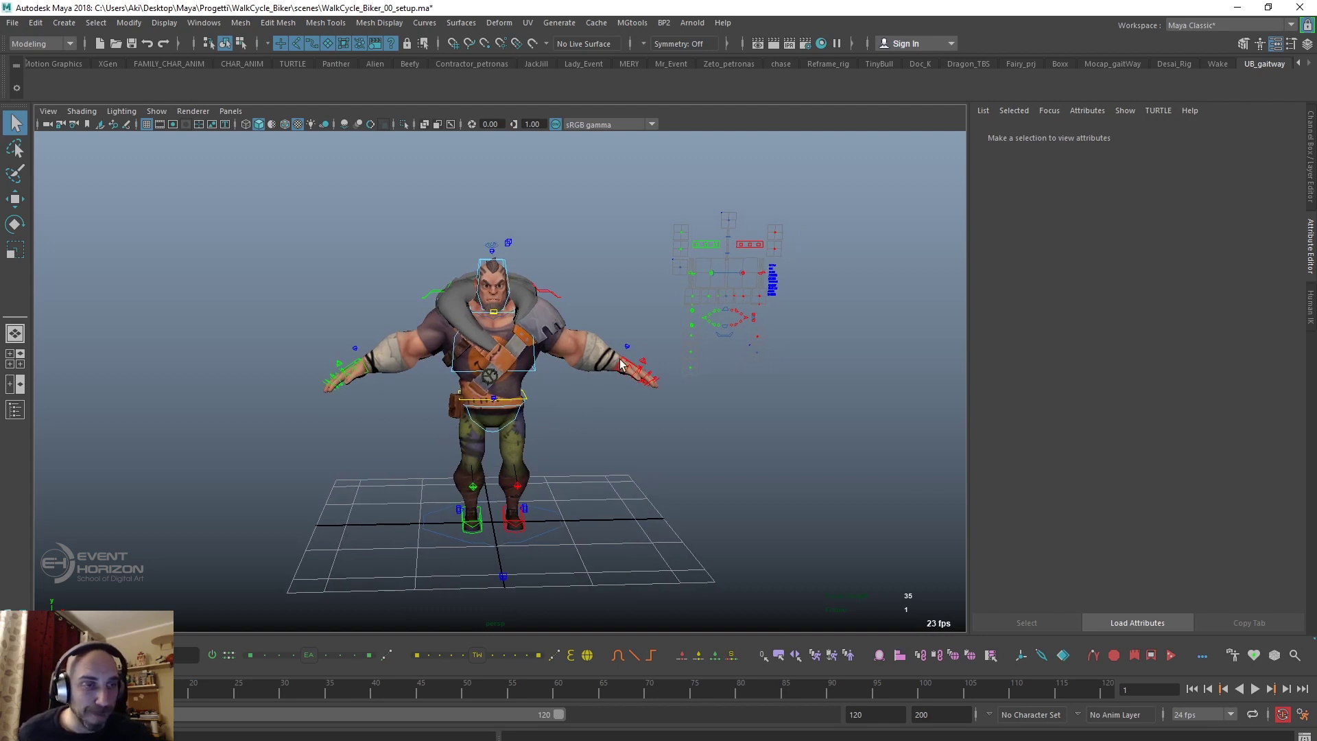
pyautogui.click(511, 442)
pyautogui.click(595, 406)
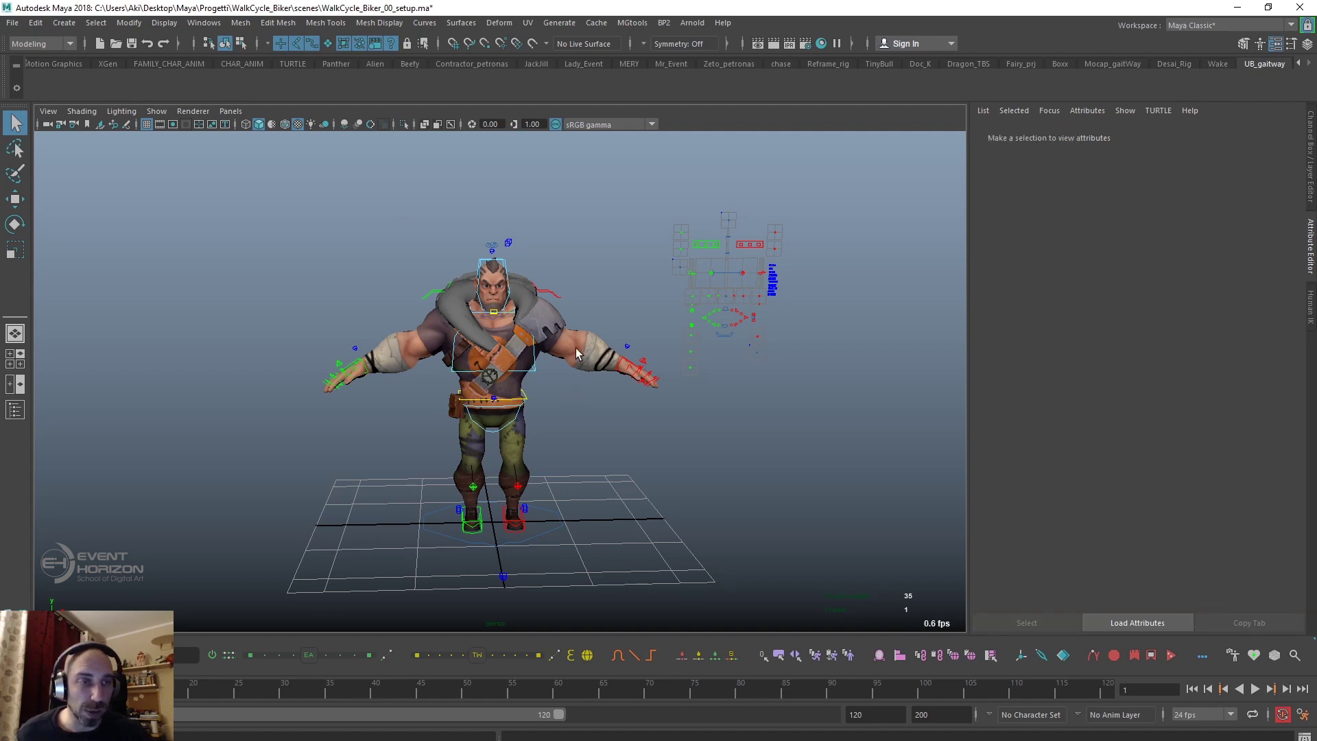
# - Select CTRL_L_WristPinner and set its IKFK attribute to 1 in the Channel Box
pyautogui.moveTo(606, 350); pyautogui.dragTo(642, 402)
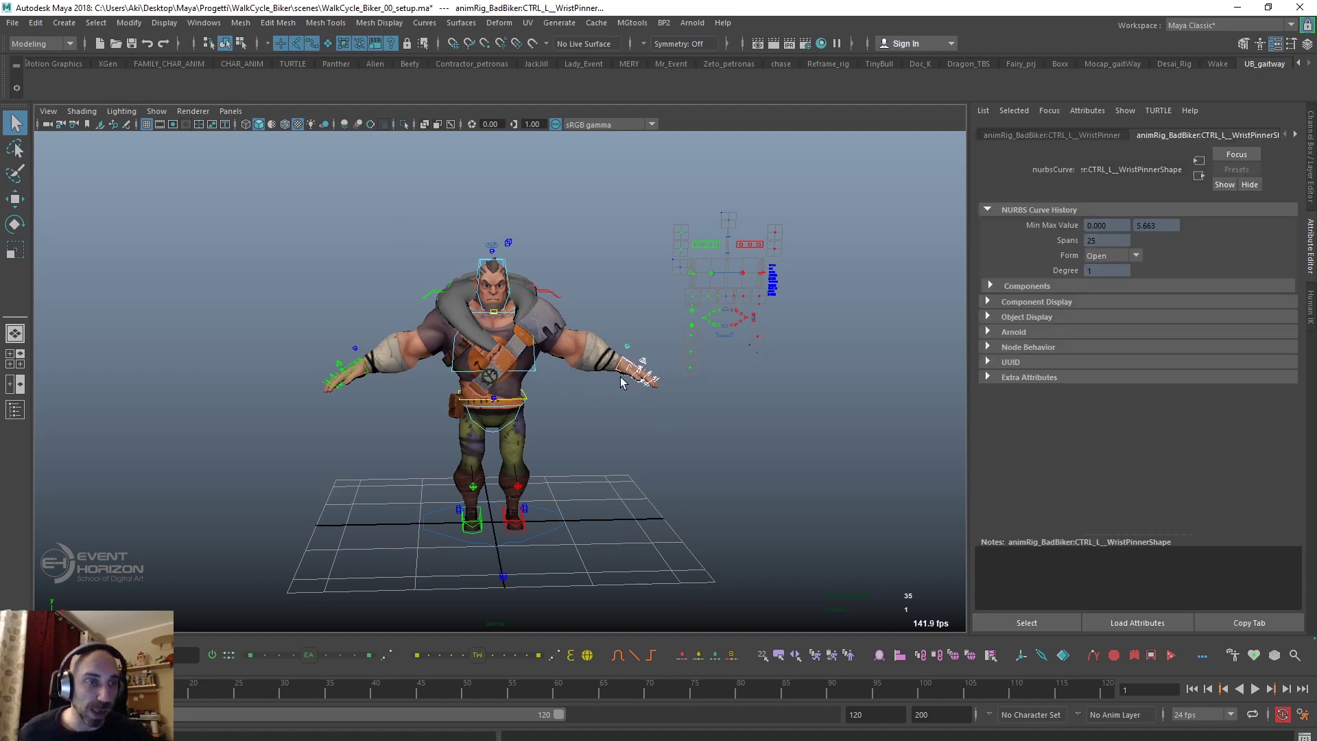
pyautogui.click(537, 431)
pyautogui.click(622, 363)
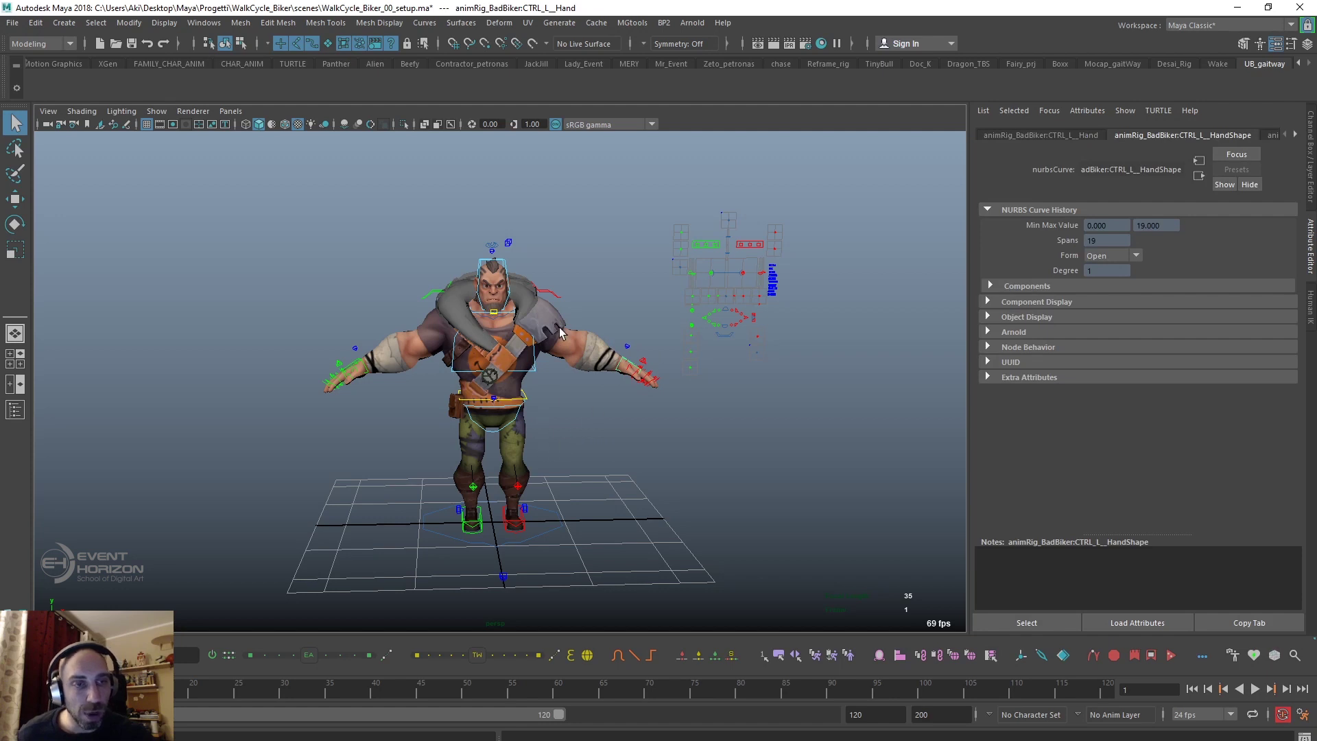
pyautogui.click(357, 350)
pyautogui.click(628, 348)
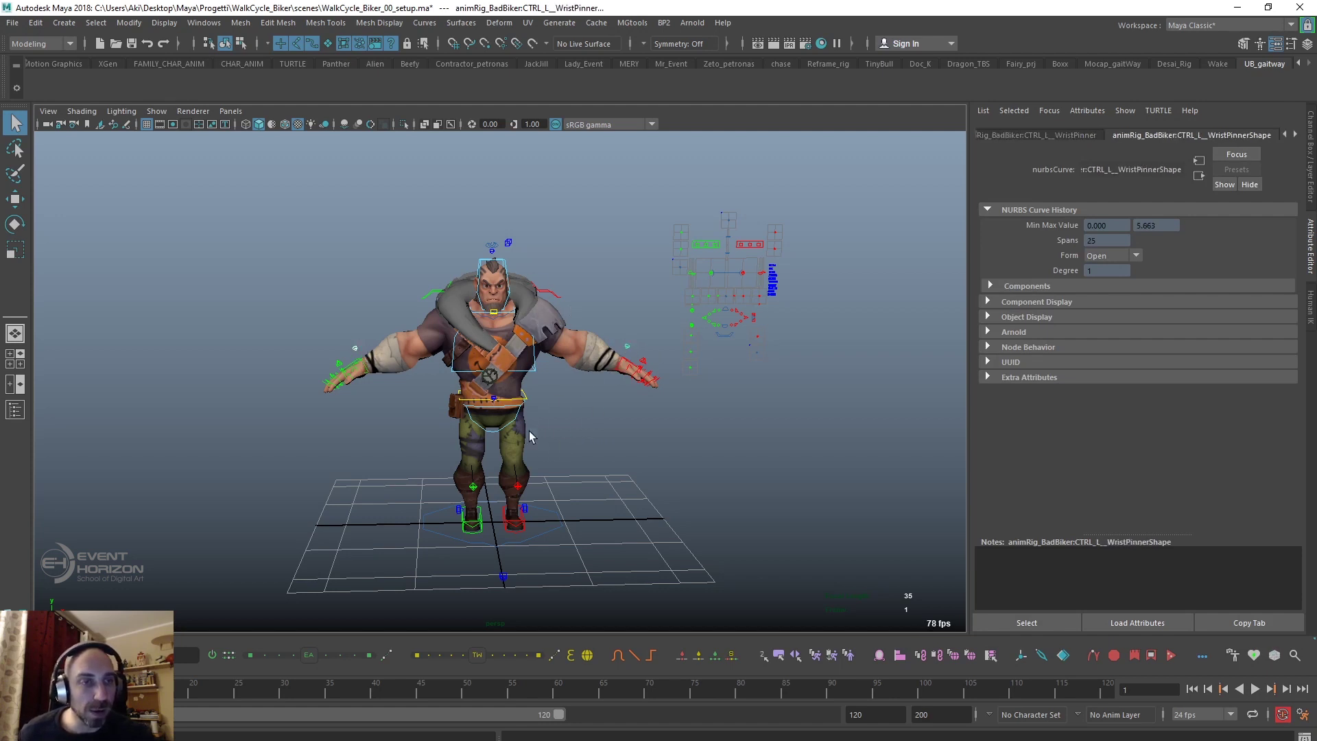
pyautogui.click(1307, 43)
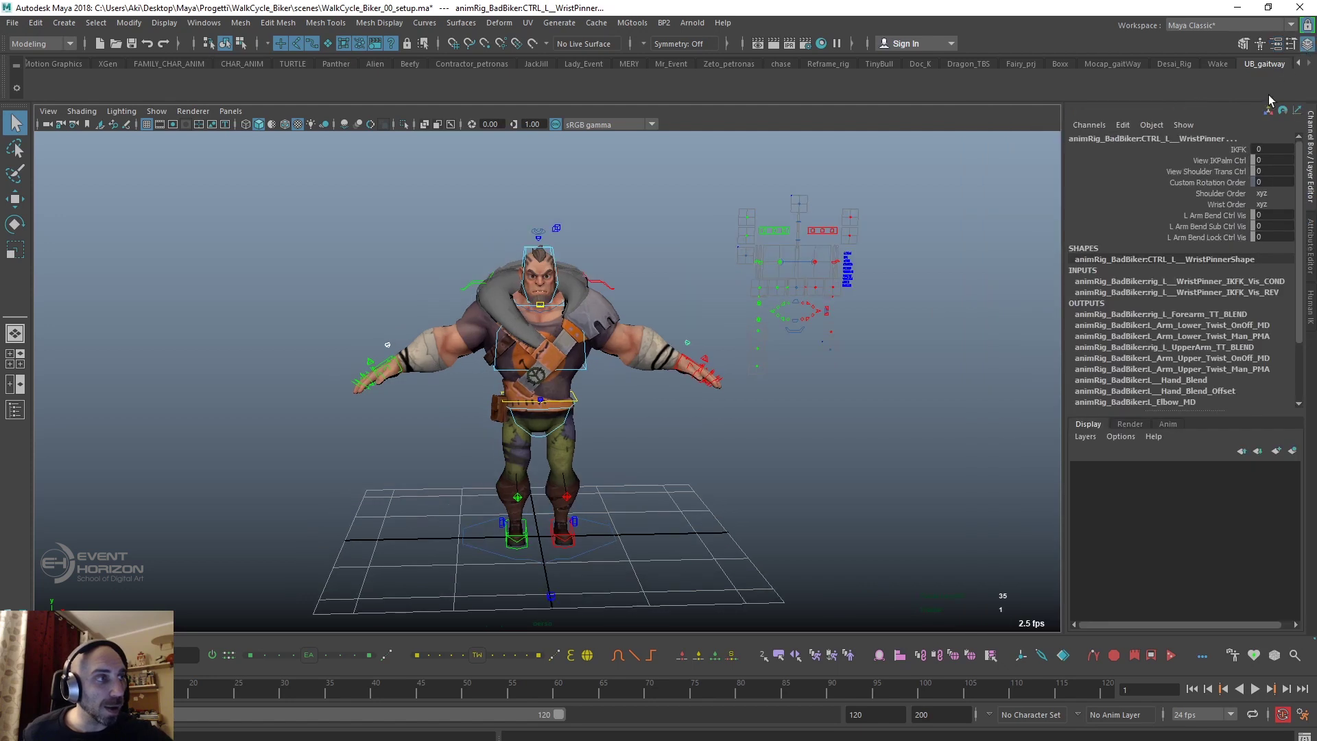
pyautogui.click(1269, 148)
pyautogui.write('1')
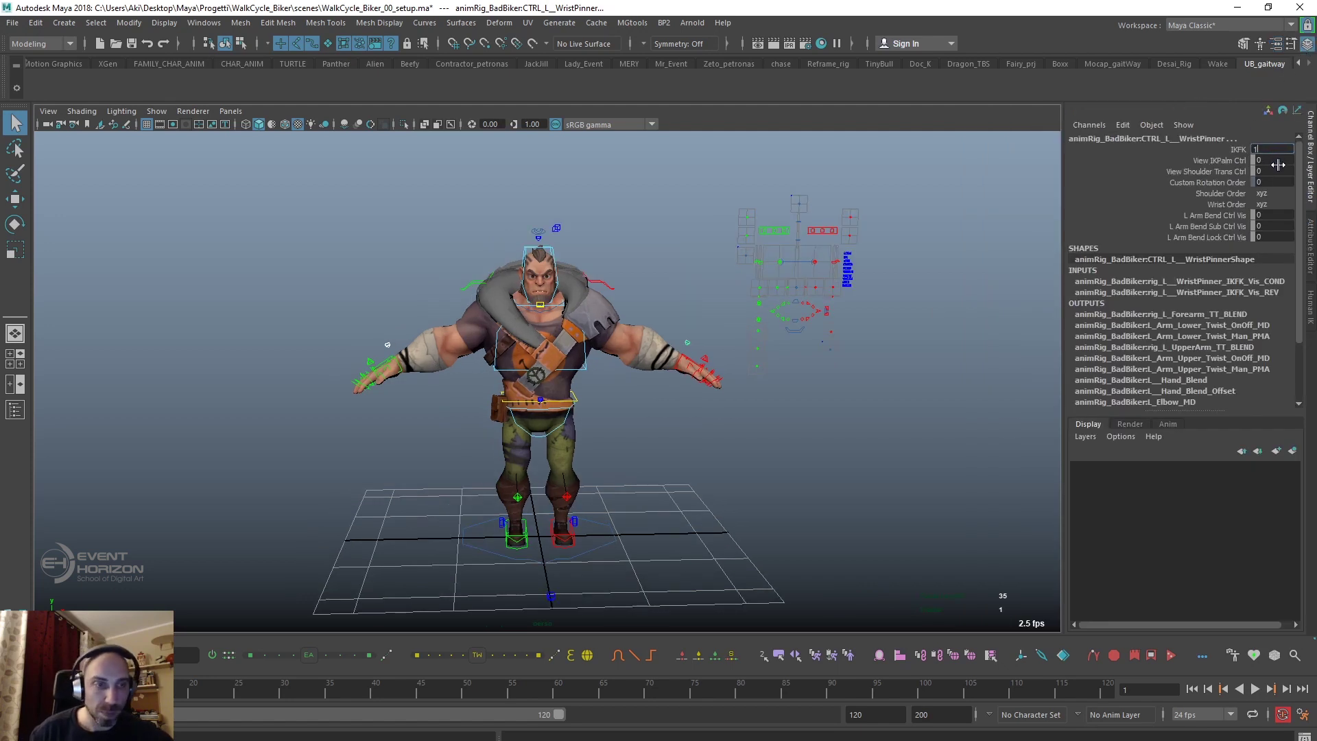
pyautogui.press('Return')
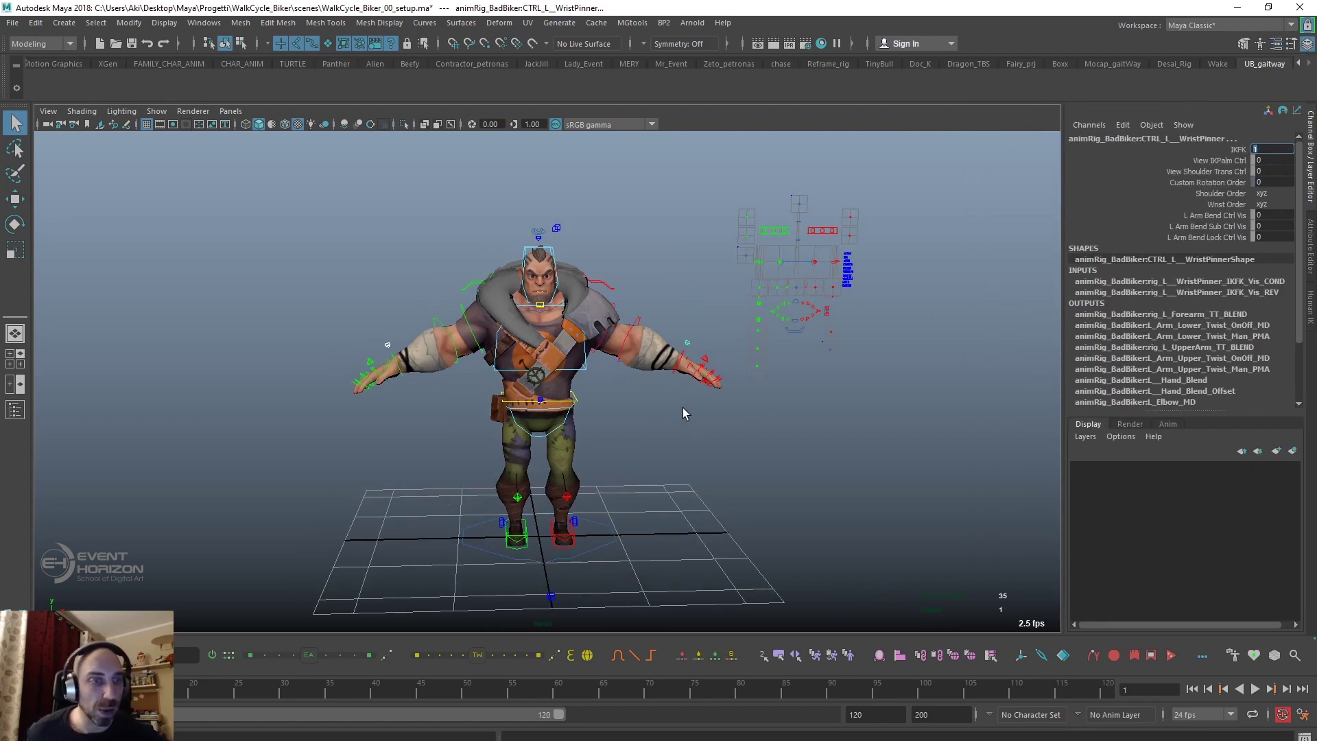
# - Select CTRL_Head and inspect its Head World Local attribute without changing it
pyautogui.click(614, 415)
pyautogui.click(552, 252)
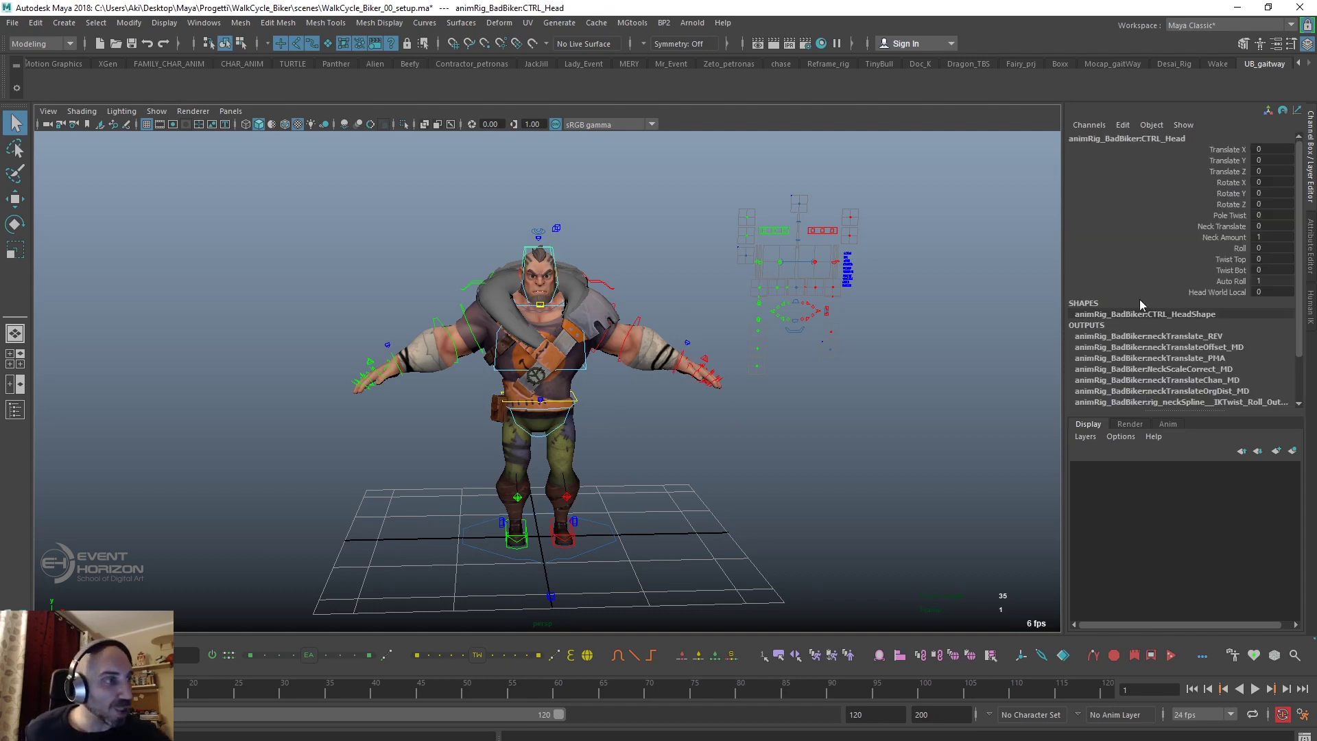
pyautogui.scroll(-2, 1261, 255)
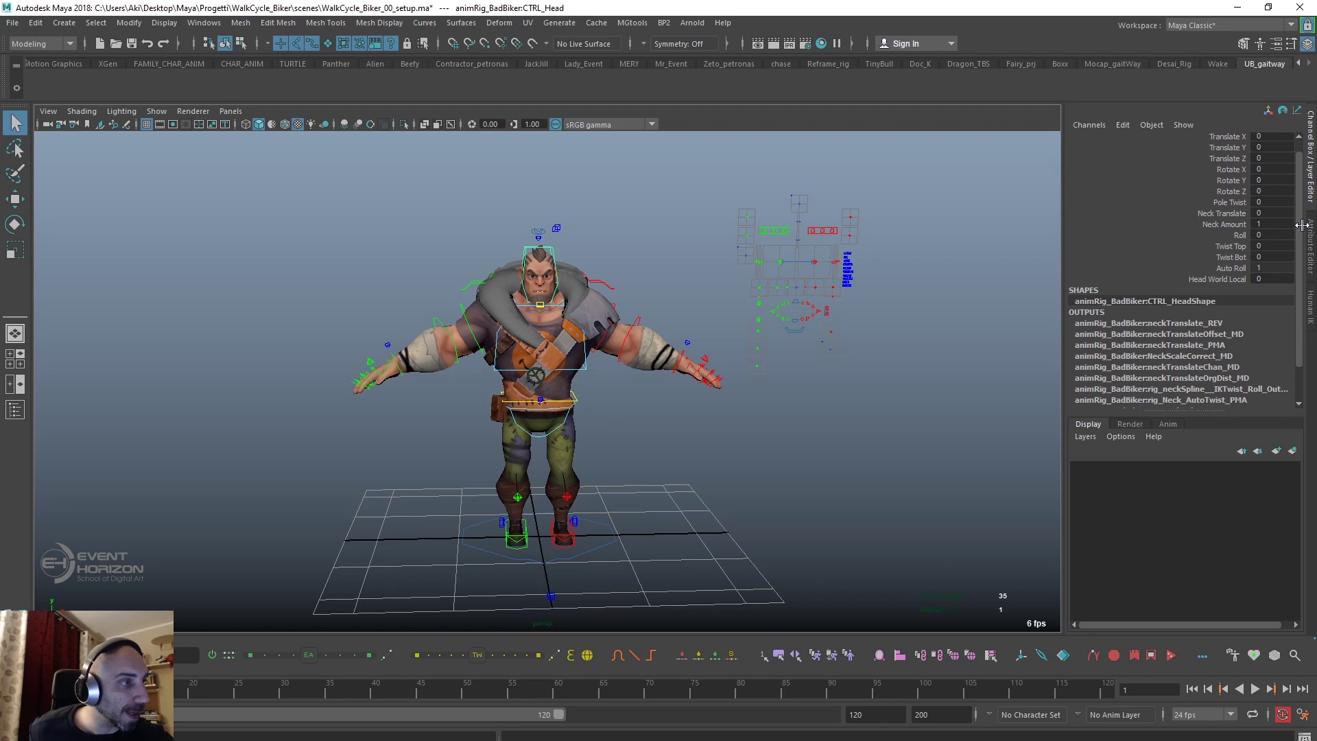
pyautogui.doubleClick(1261, 273)
pyautogui.press('Return')
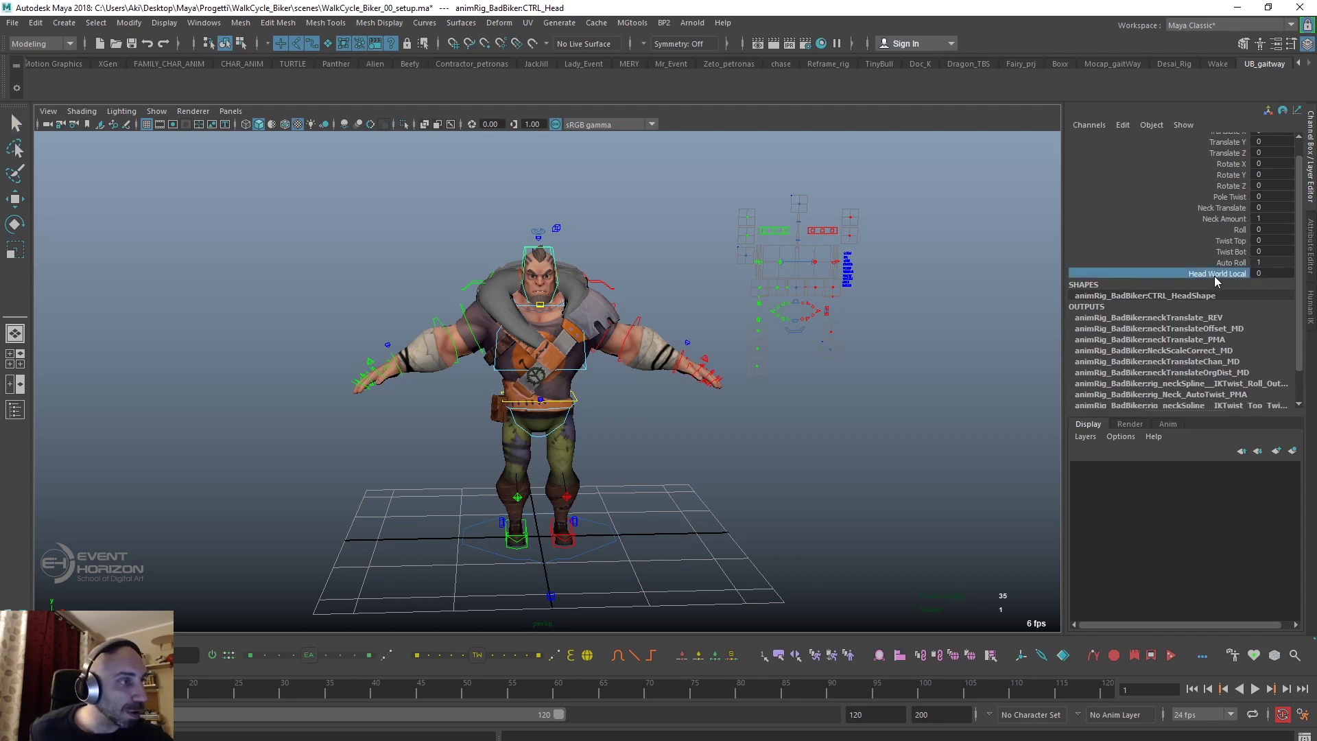
pyautogui.click(580, 377)
pyautogui.click(546, 412)
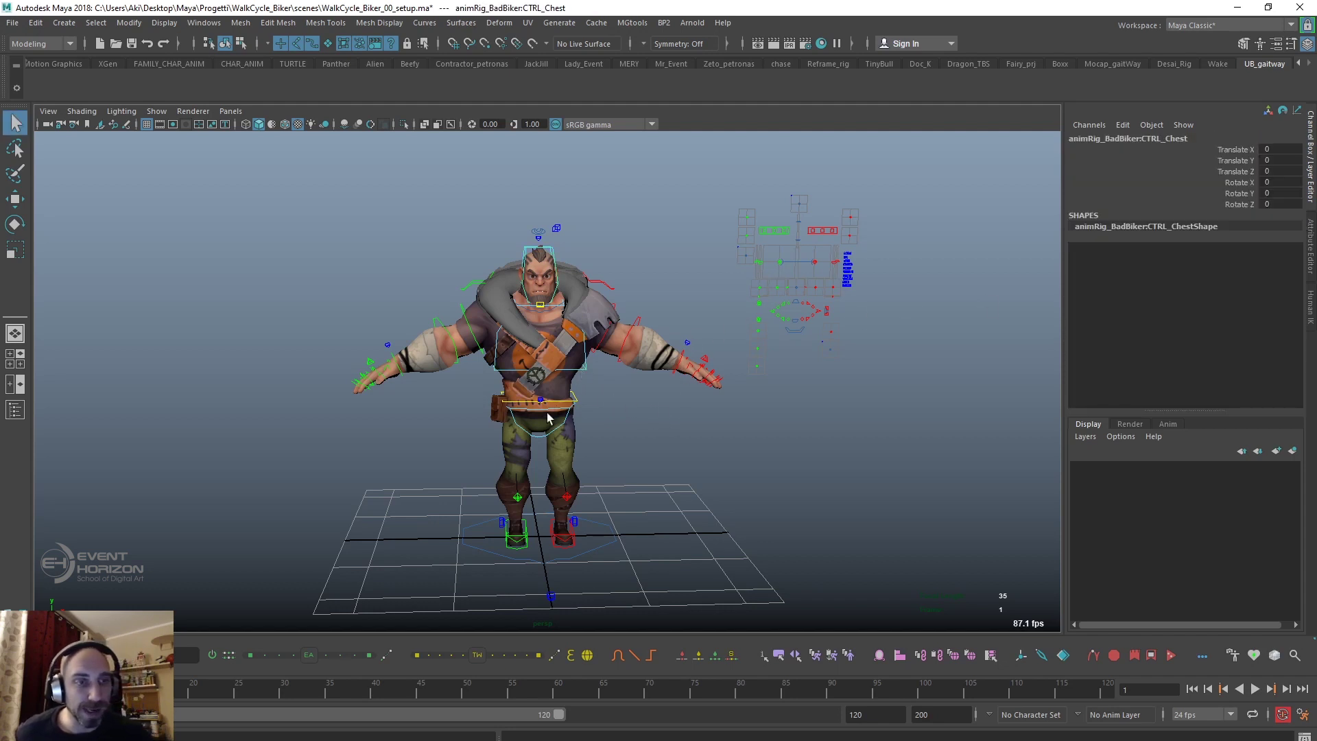
pyautogui.press('e')
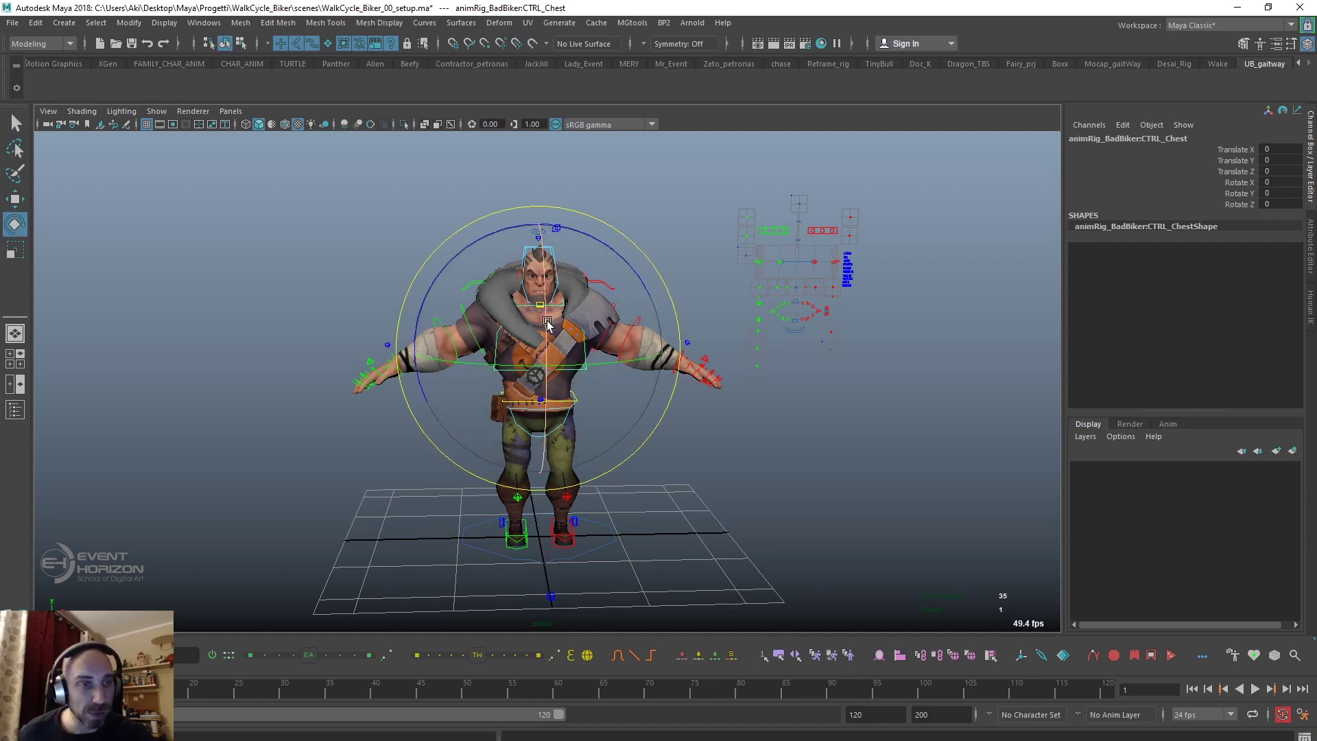
pyautogui.moveTo(547, 329); pyautogui.dragTo(545, 450)
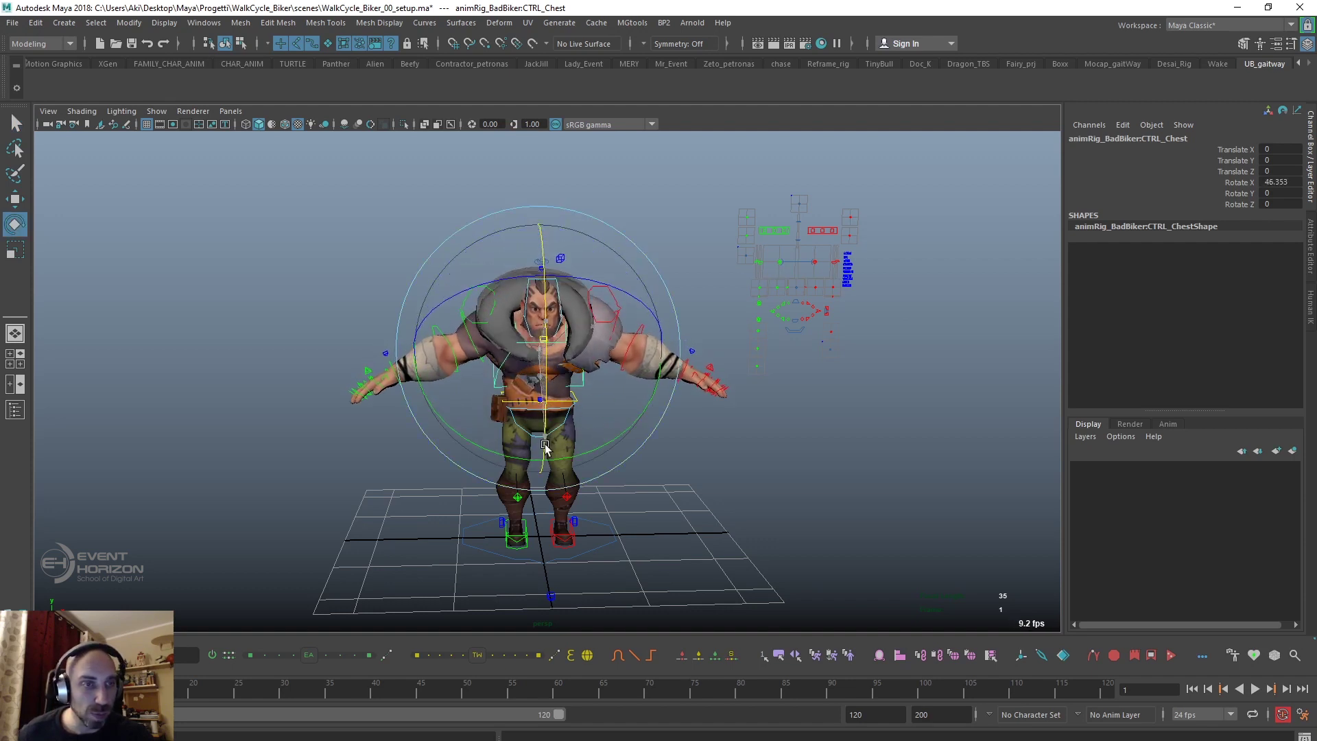
pyautogui.moveTo(546, 450); pyautogui.dragTo(546, 458)
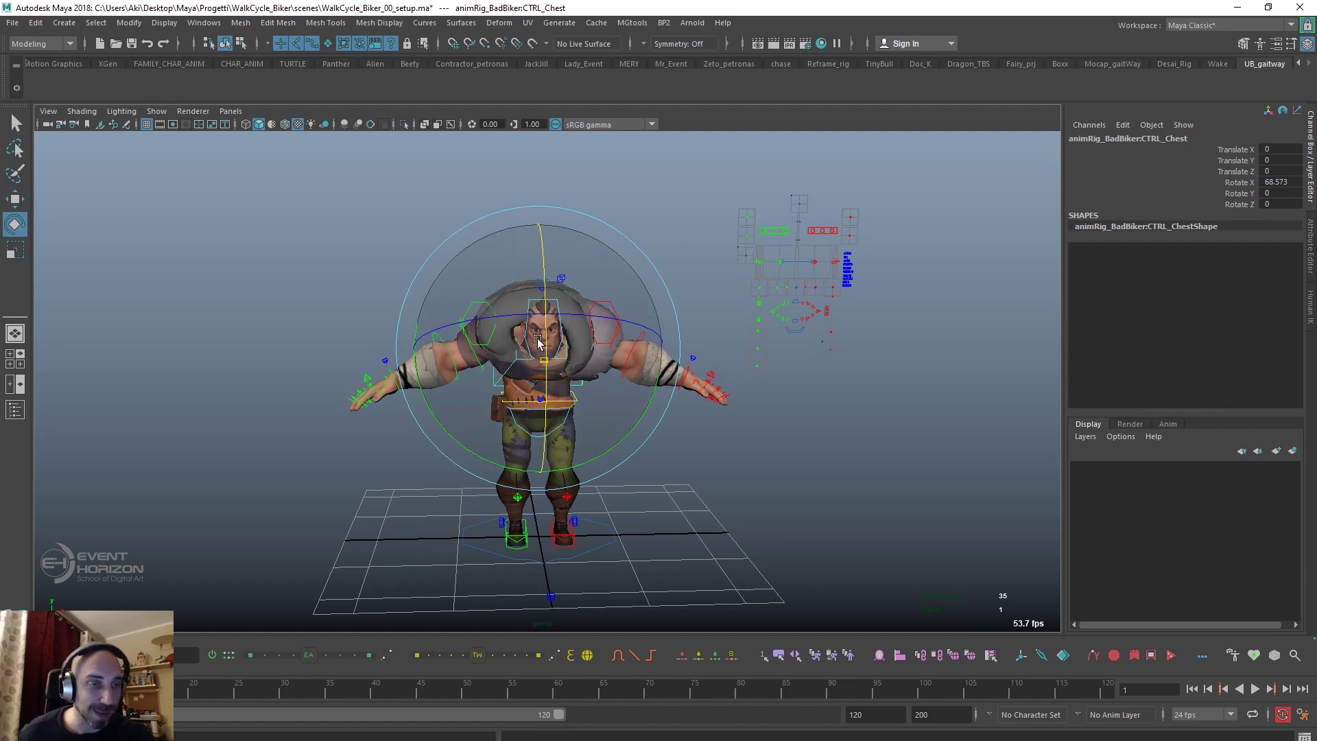
pyautogui.hotkey('ctrl', 'z')
pyautogui.hotkey('ctrl', 'z')
pyautogui.click(641, 235)
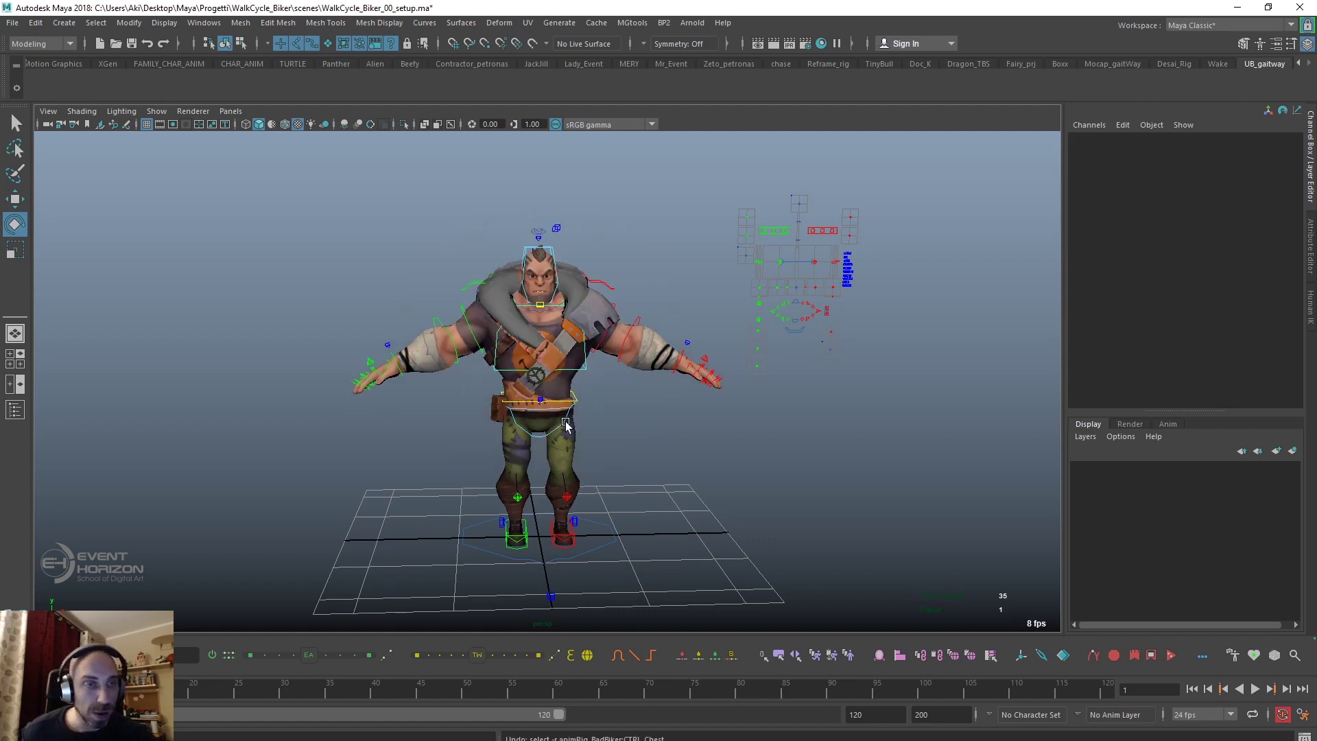
pyautogui.click(553, 248)
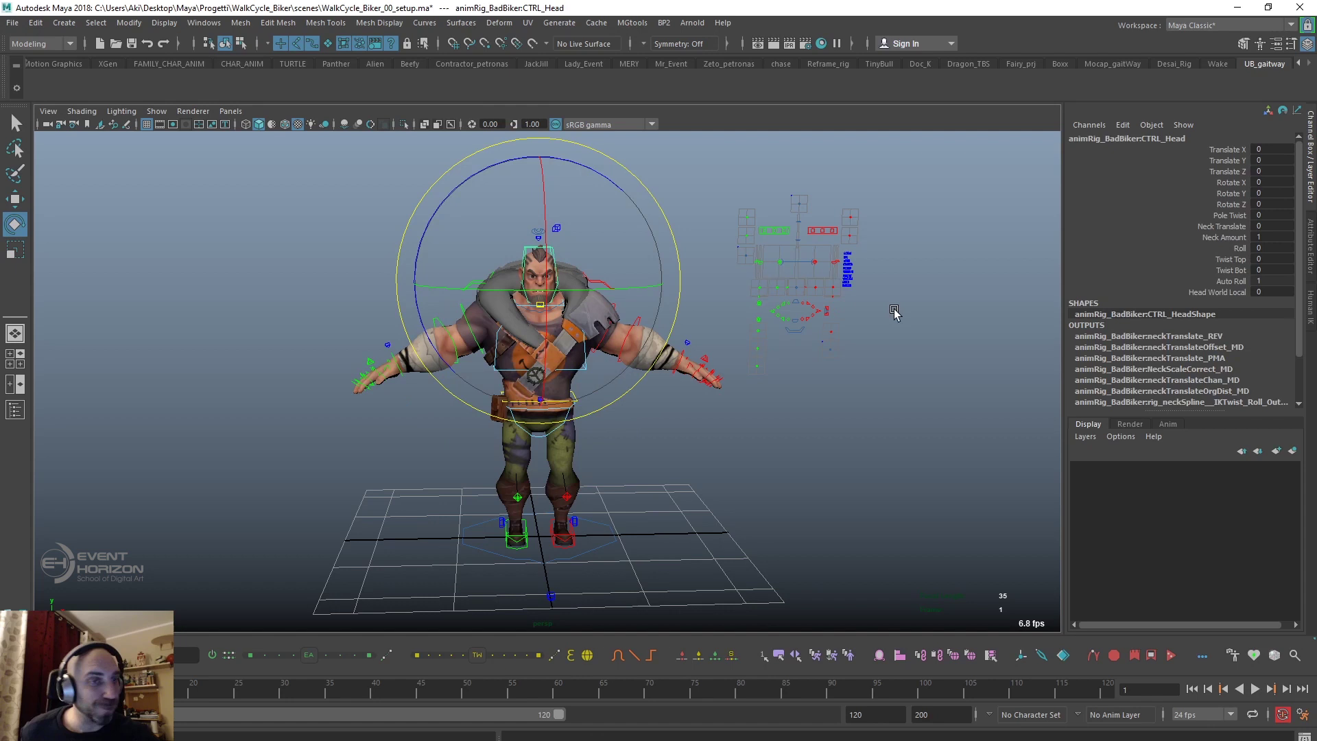
pyautogui.click(1270, 288)
pyautogui.write('1')
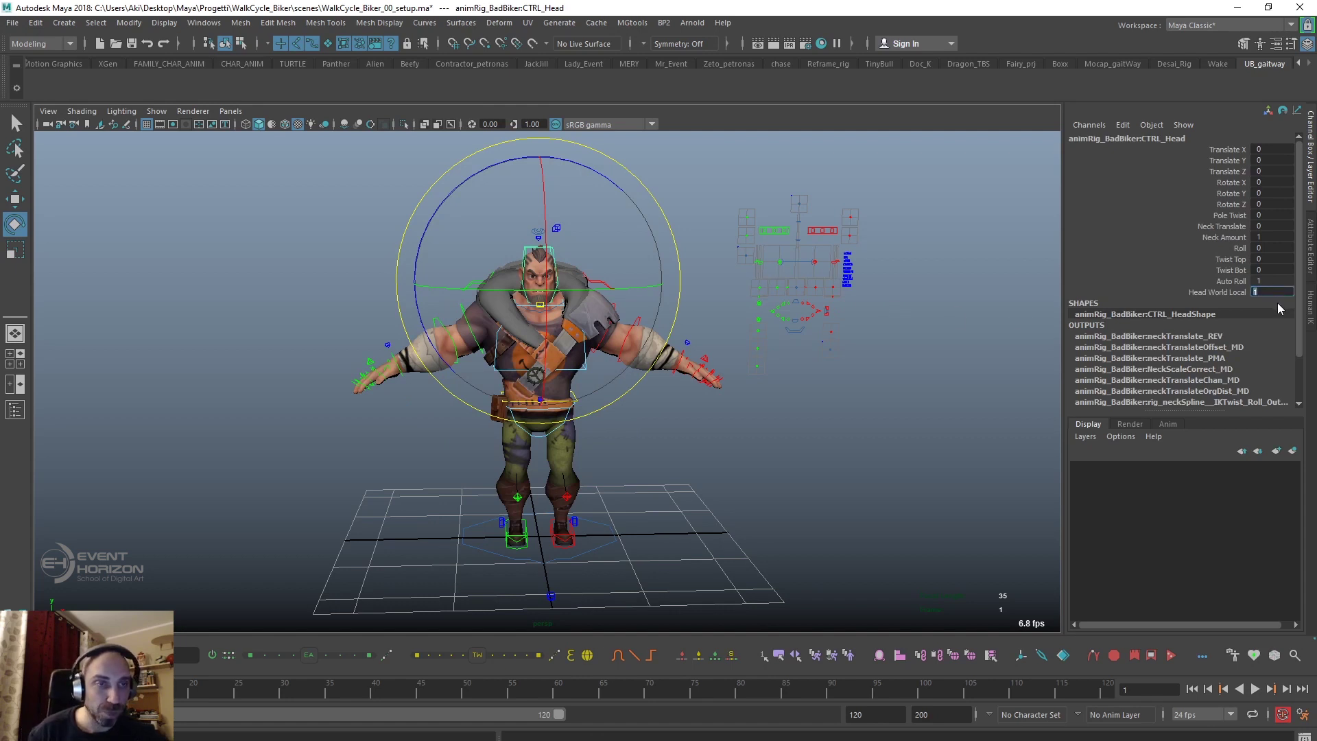
pyautogui.press('Return')
pyautogui.click(626, 391)
pyautogui.click(560, 341)
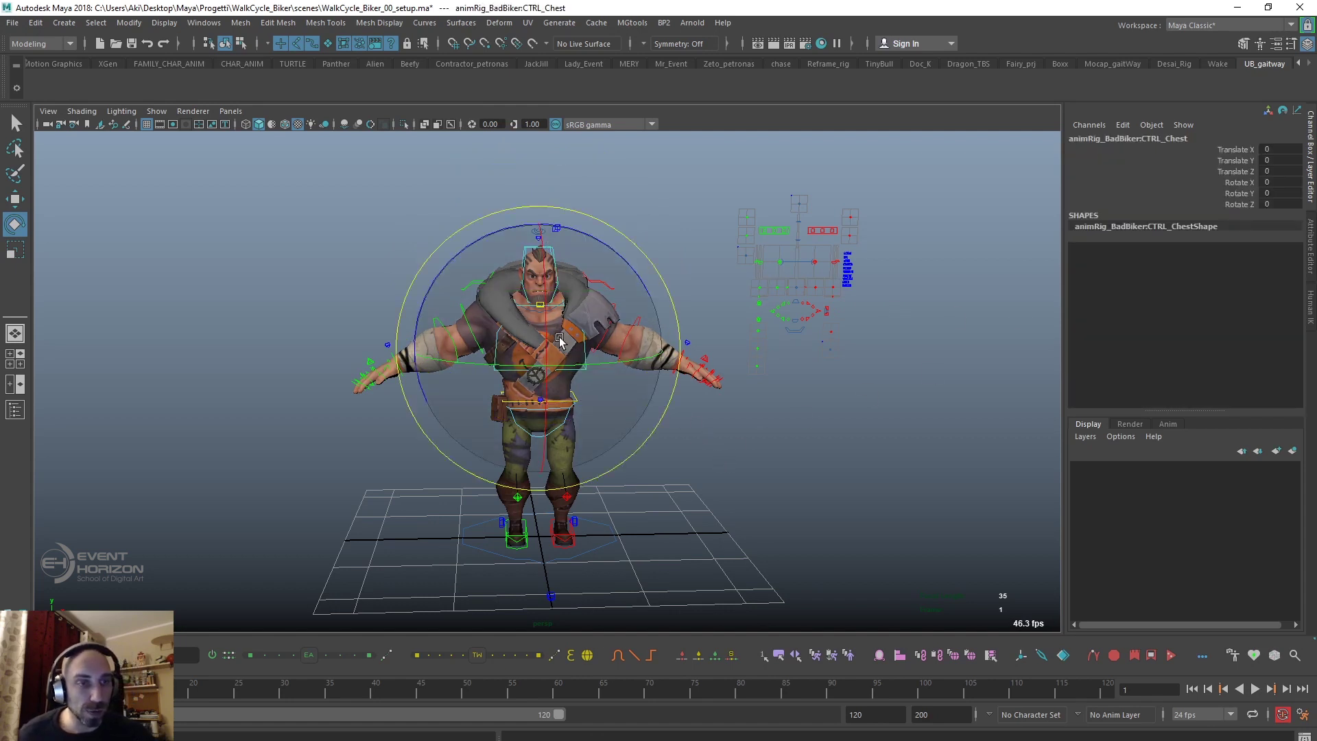
pyautogui.moveTo(560, 341)
pyautogui.mouseDown()
pyautogui.moveTo(544, 400)
pyautogui.moveTo(550, 335)
pyautogui.mouseUp()
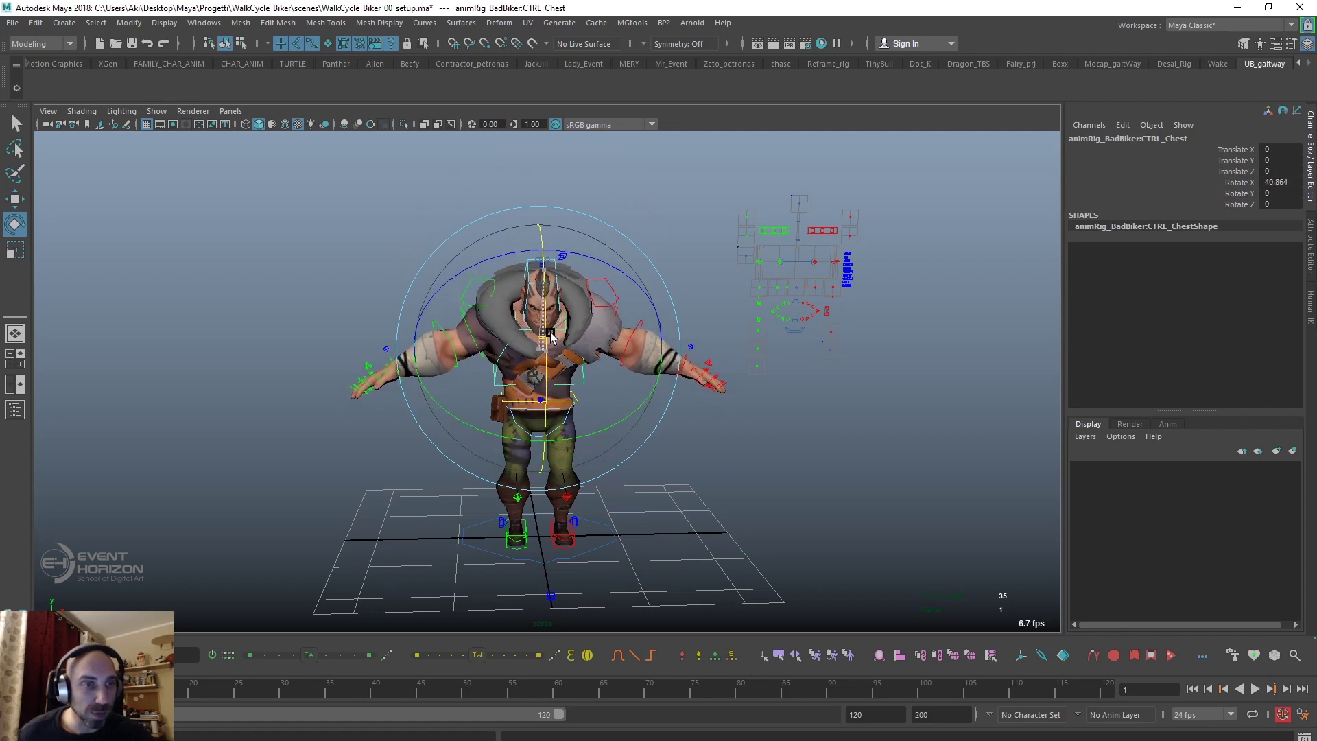
pyautogui.hotkey('ctrl', 'z')
pyautogui.click(682, 367)
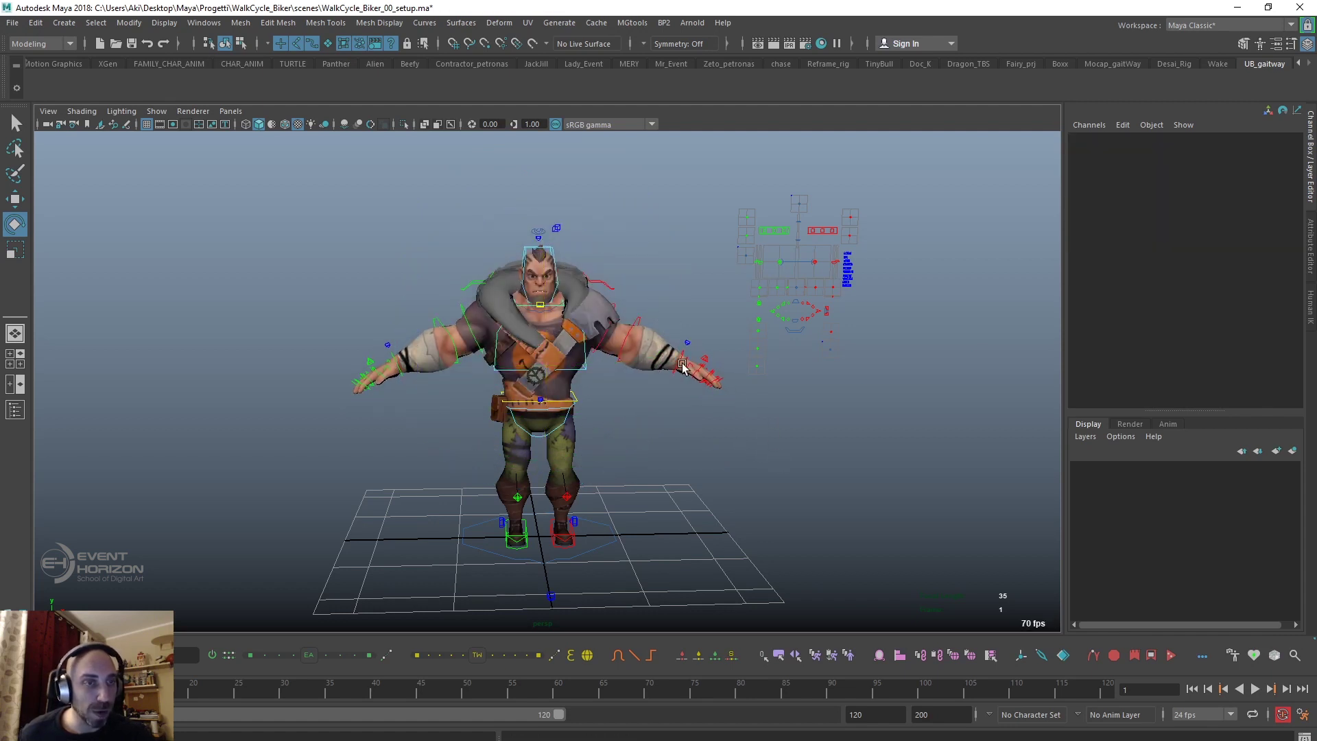
pyautogui.click(550, 249)
pyautogui.click(1264, 293)
pyautogui.write('0')
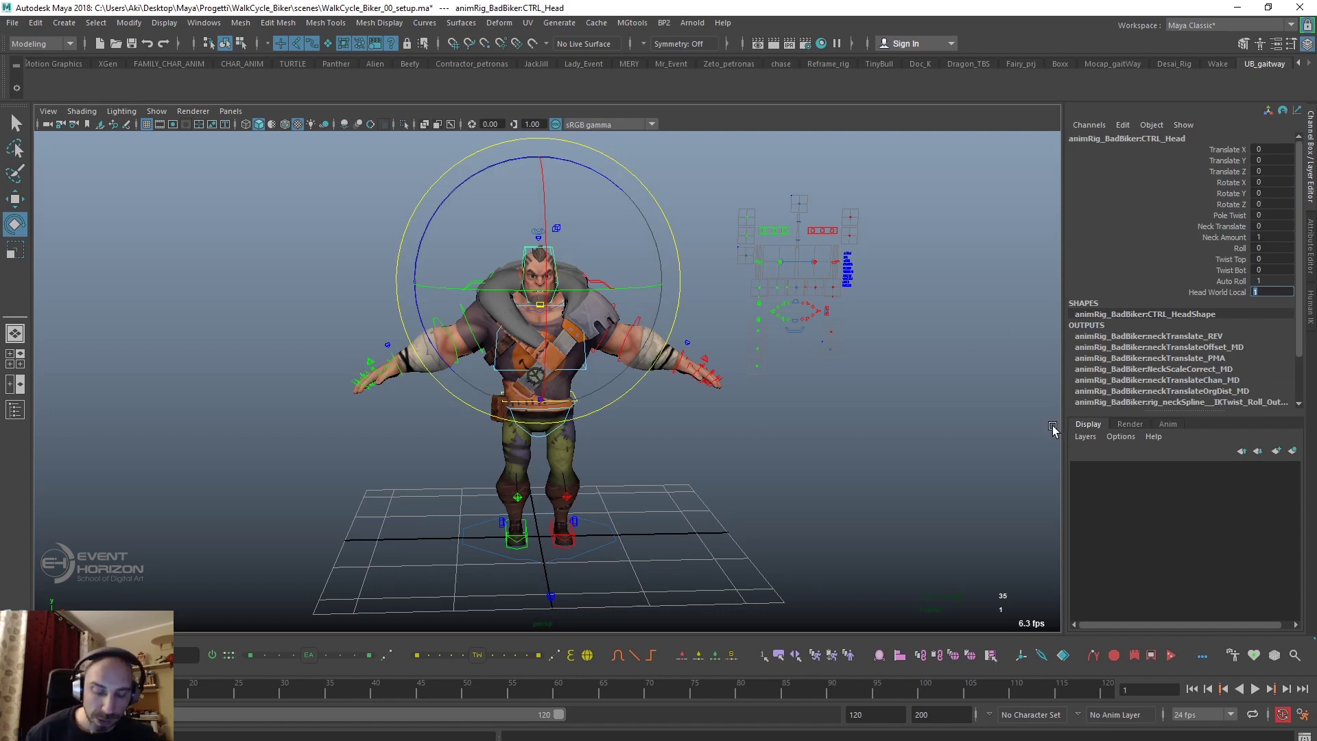
pyautogui.click(655, 444)
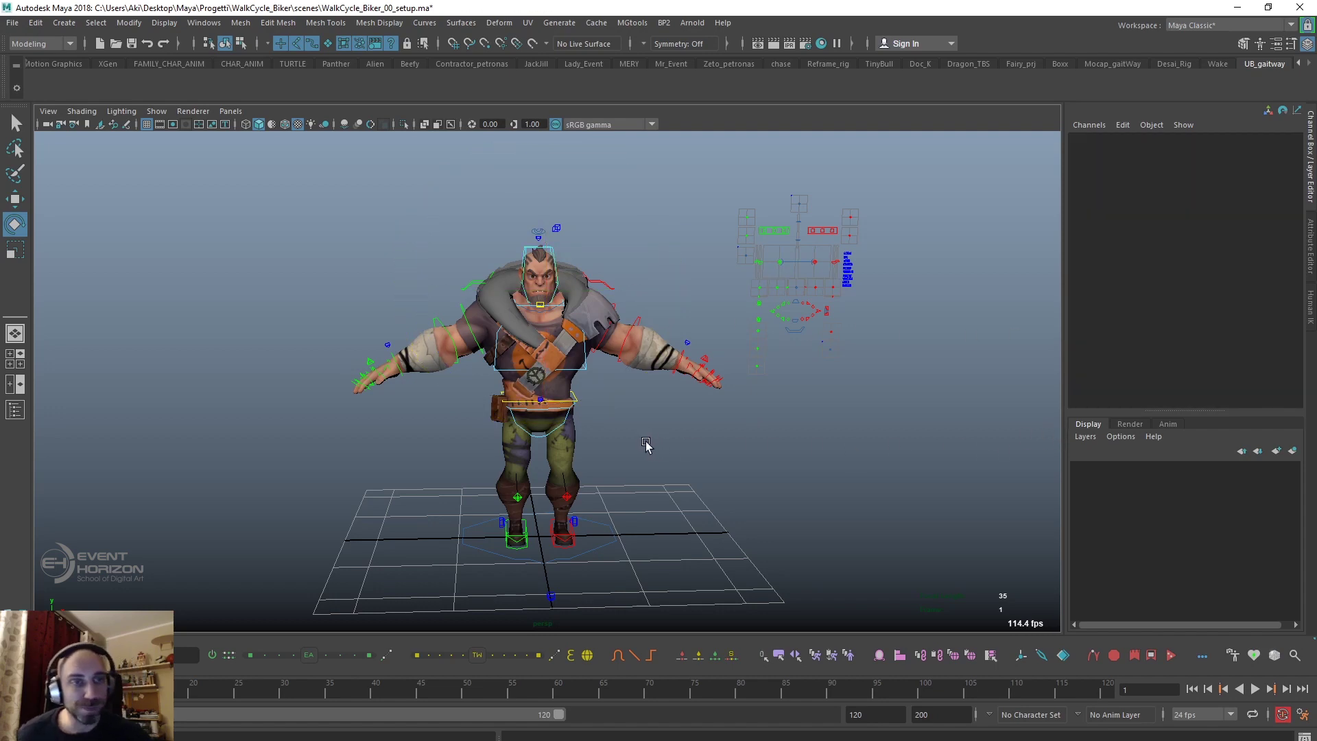
pyautogui.moveTo(456, 474)
pyautogui.keyDown('alt'); pyautogui.mouseDown()
pyautogui.moveTo(657, 466)
pyautogui.moveTo(455, 471)
pyautogui.mouseUp(); pyautogui.keyUp('alt')
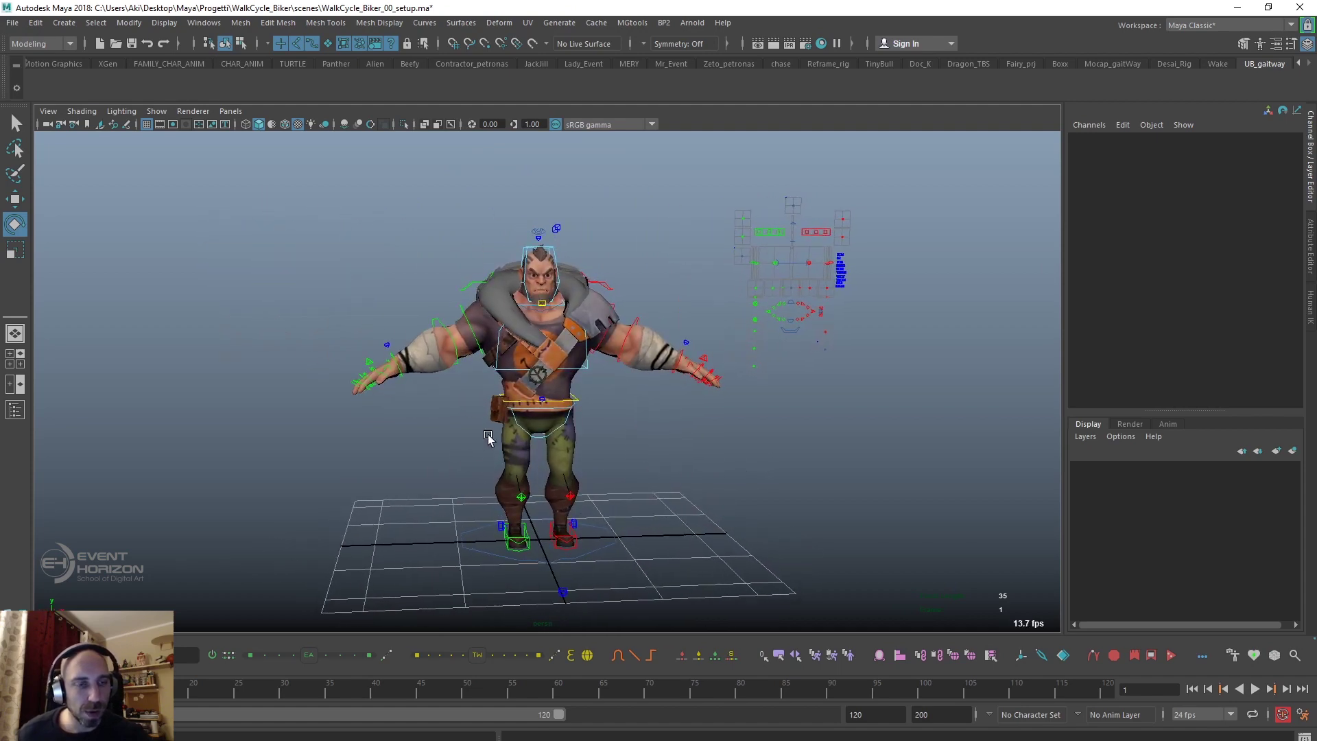
pyautogui.keyDown('alt'); pyautogui.moveTo(511, 439); pyautogui.dragTo(596, 479); pyautogui.keyUp('alt')
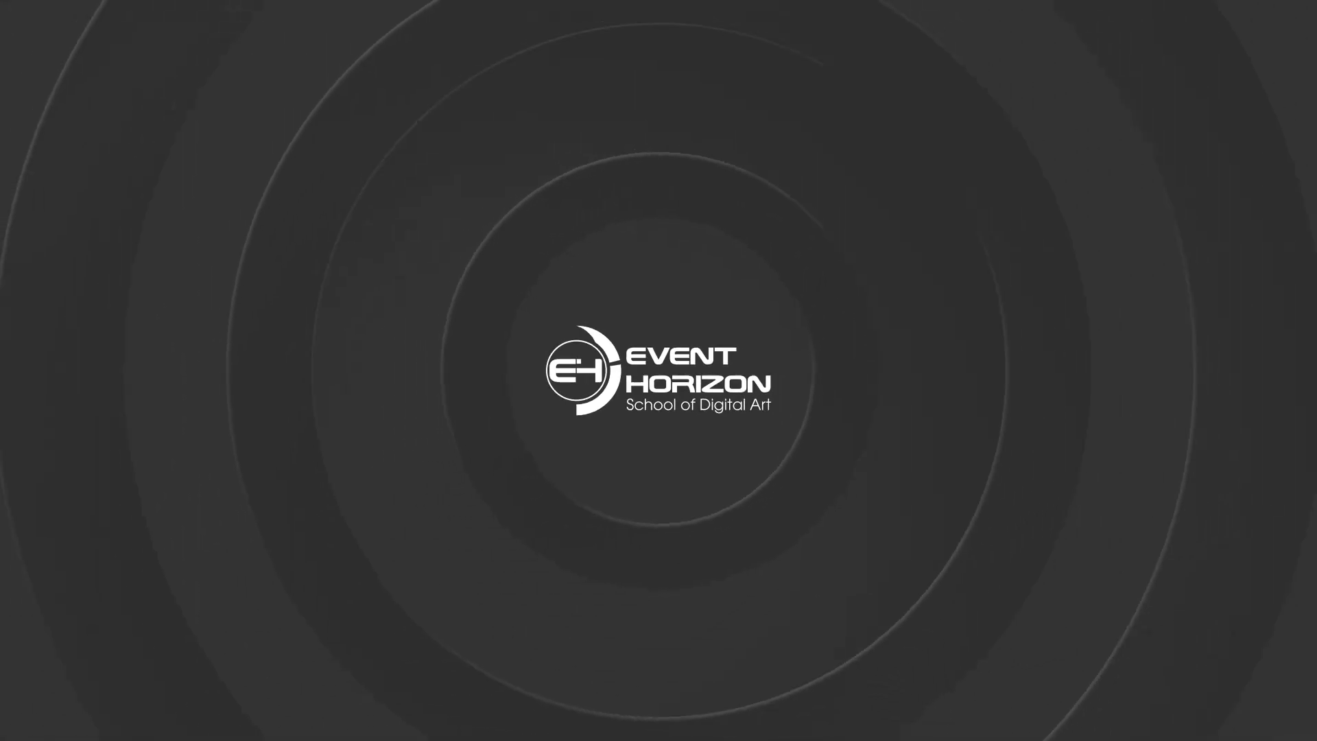